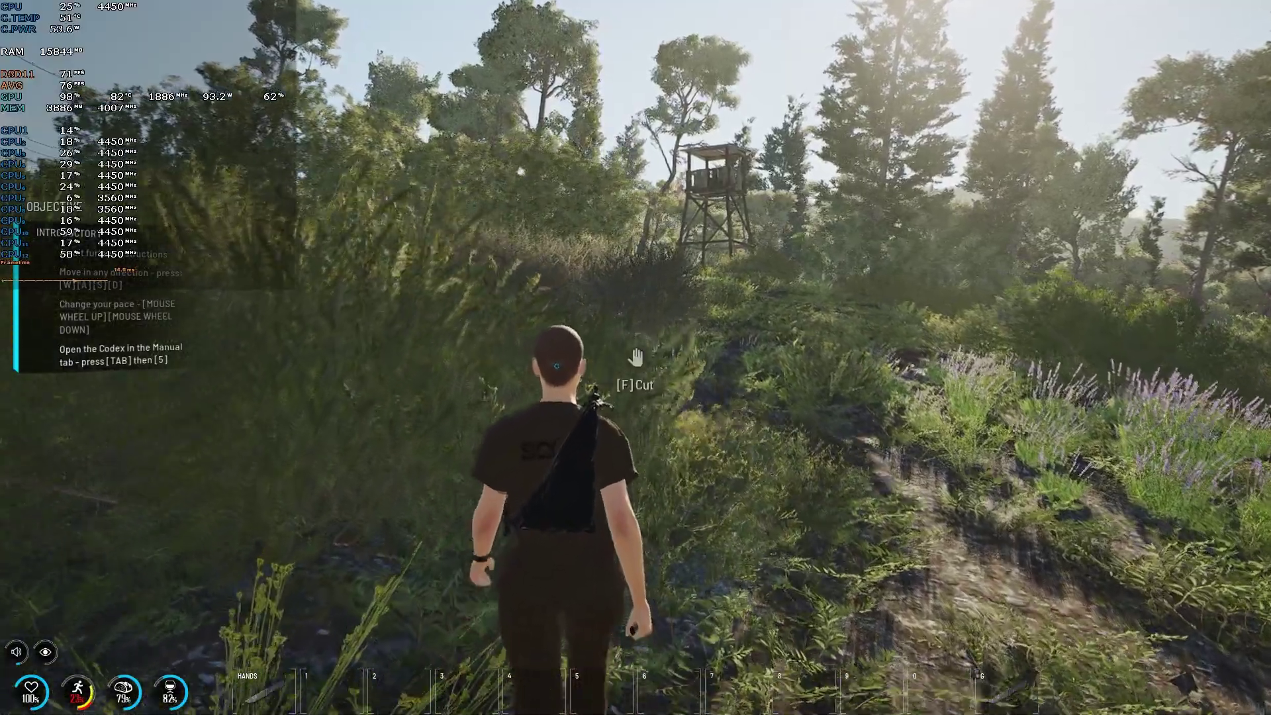
# Step: Hold W to walk the character uphill toward the watchtower
pyautogui.press('w')
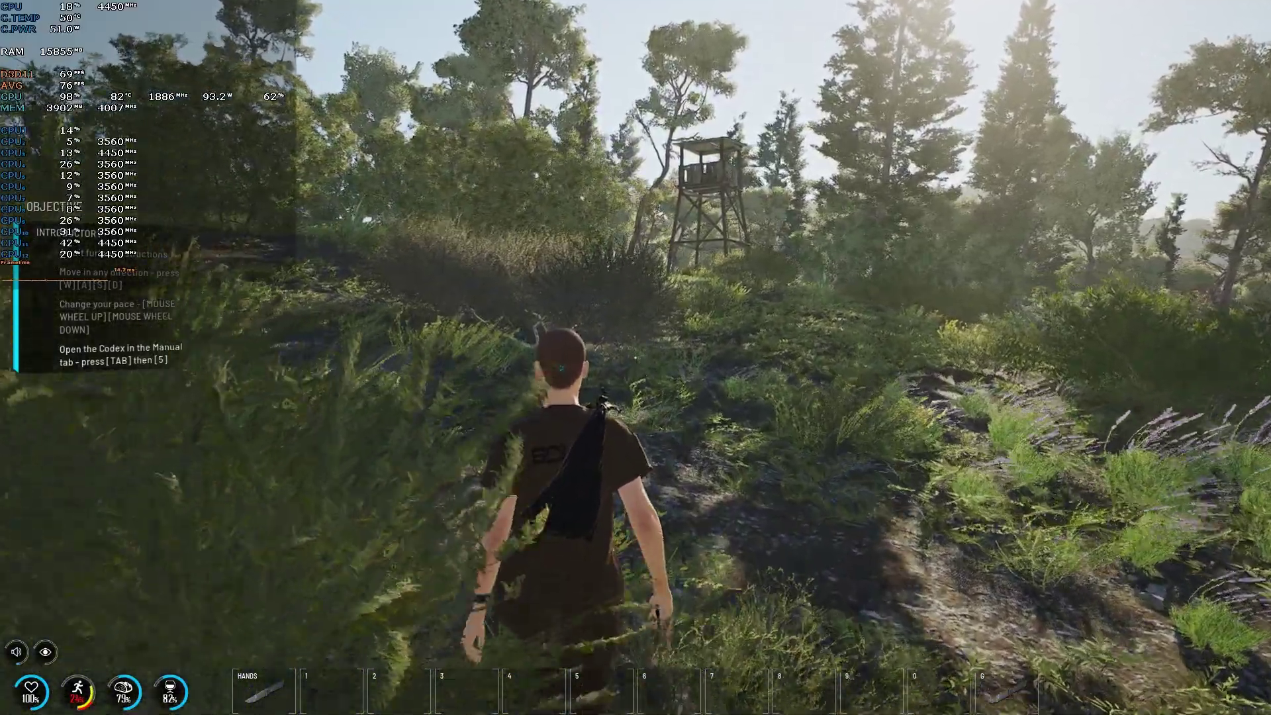
pyautogui.press('w')
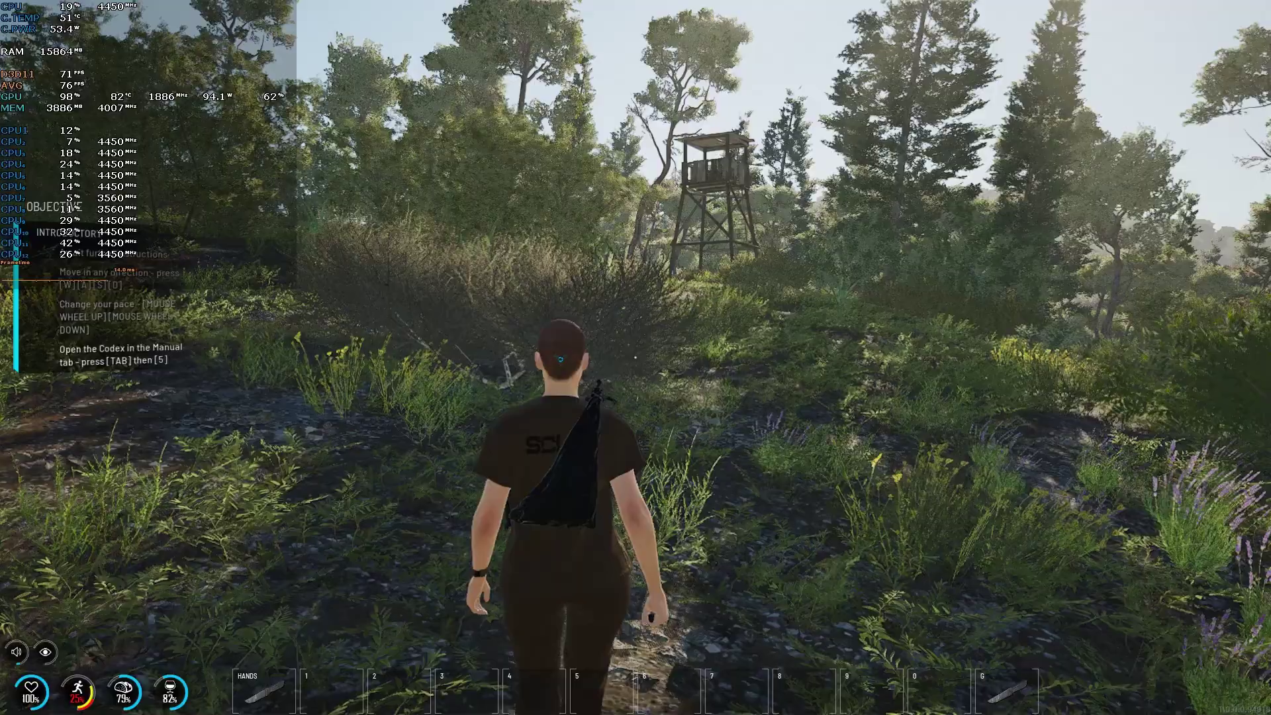
pyautogui.press('w')
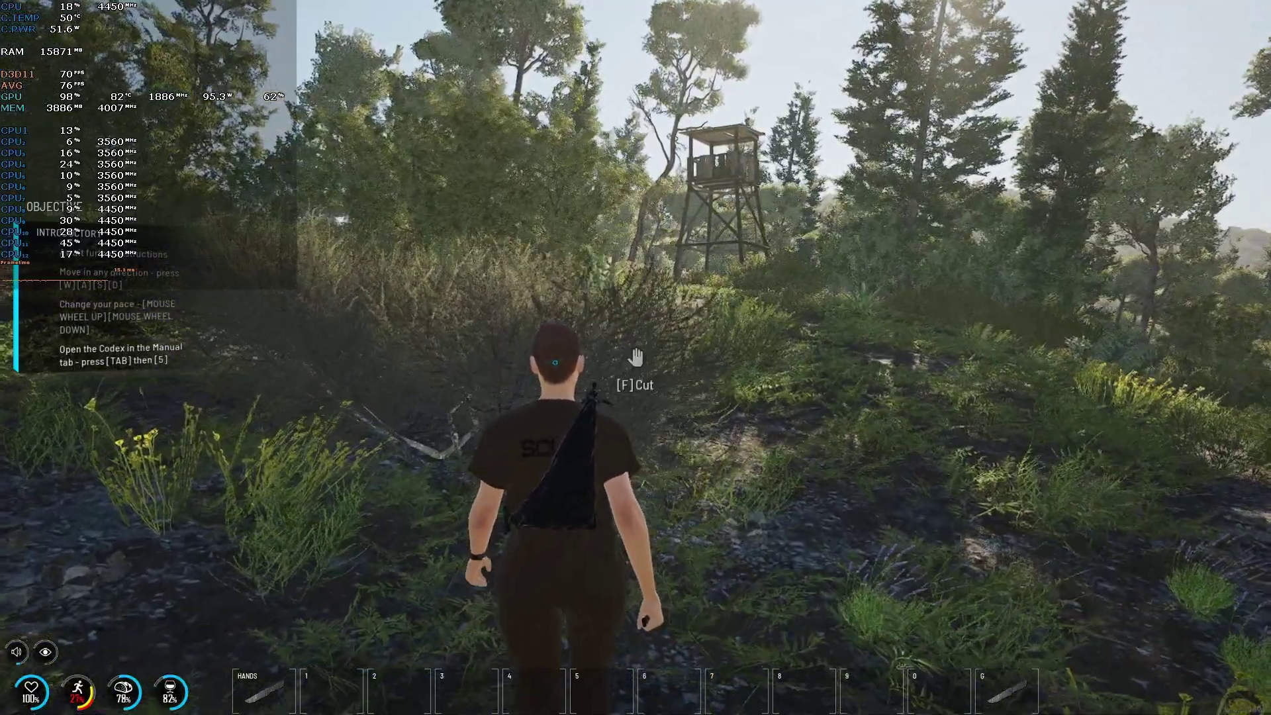
pyautogui.press('w')
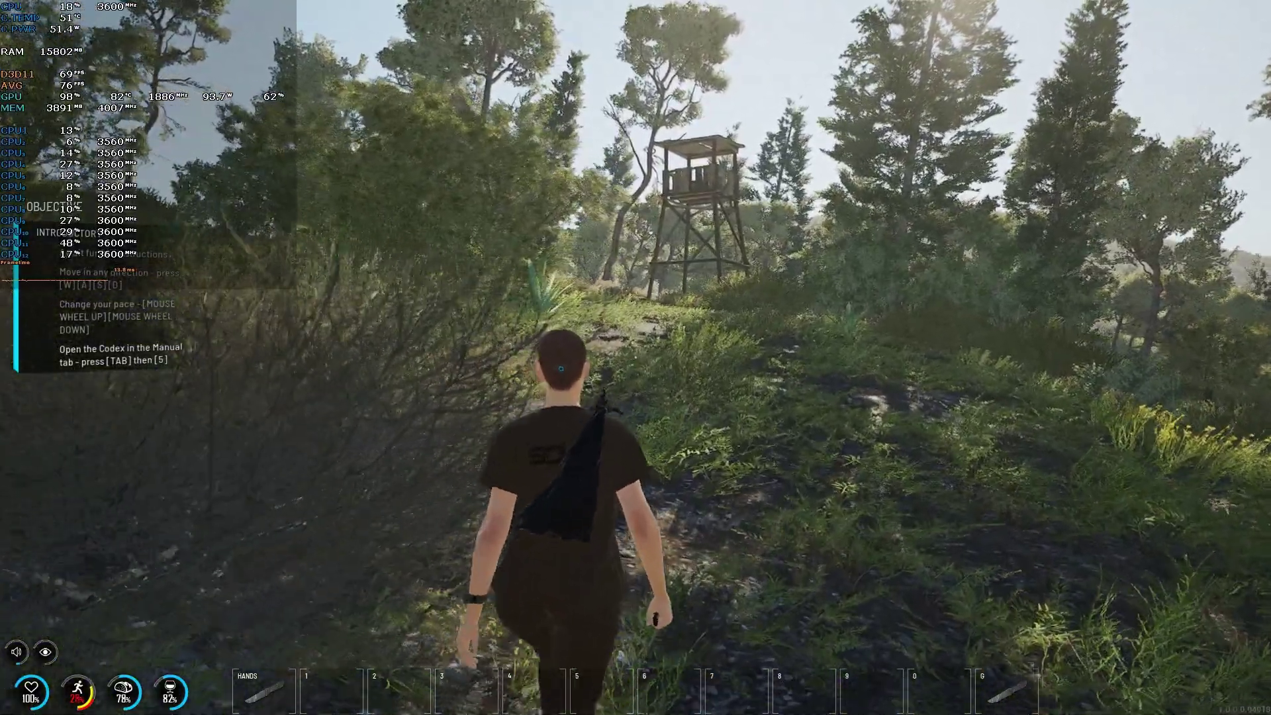
pyautogui.press('w')
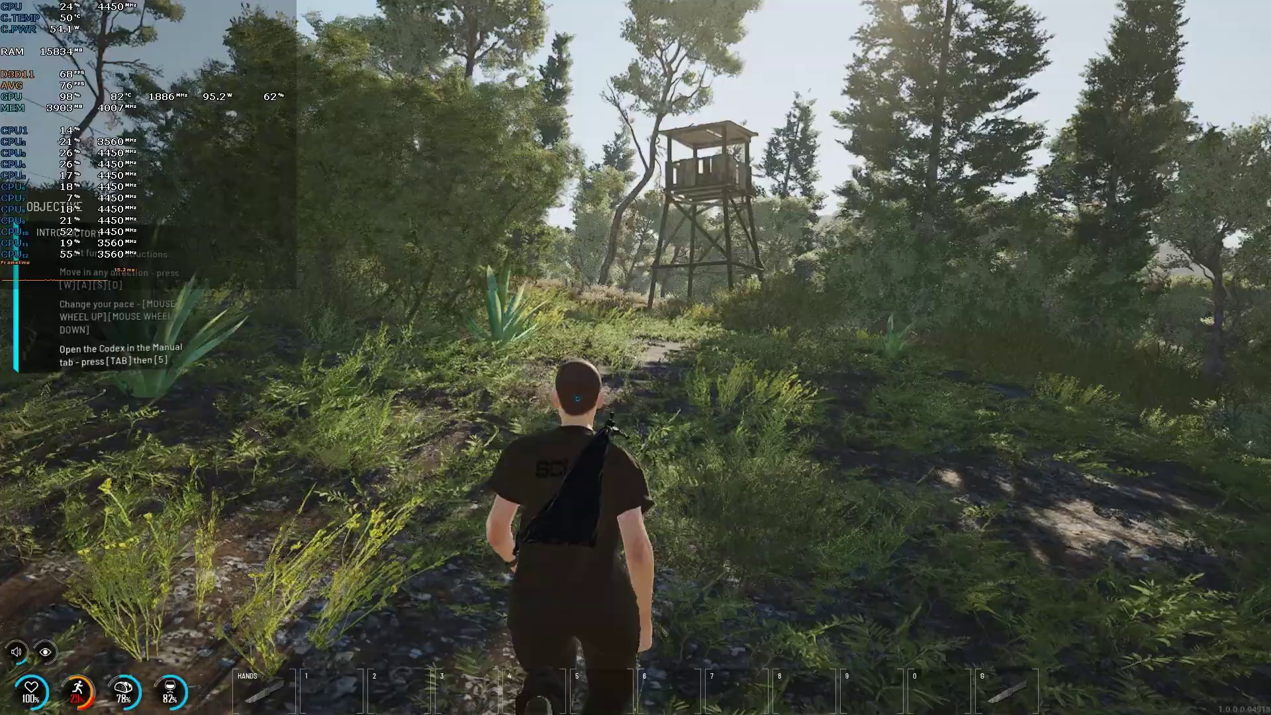
pyautogui.press('w')
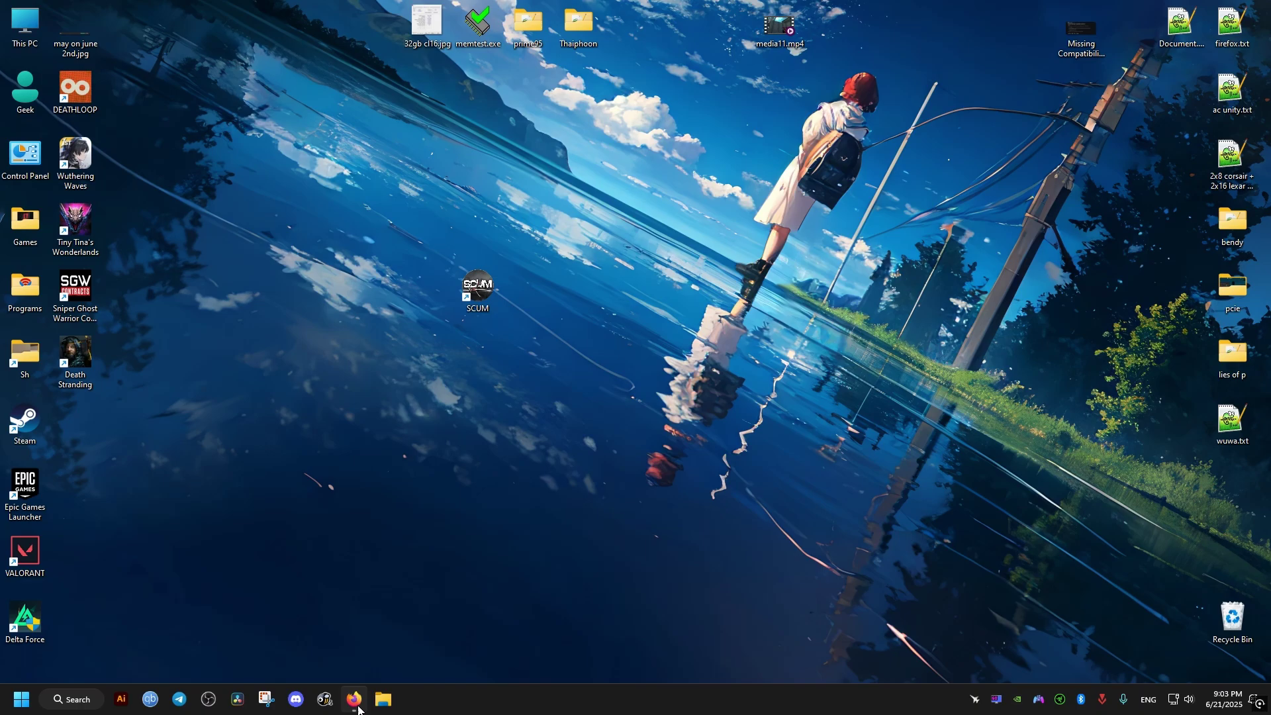
# Step: Download dxvk-2.6.2.tar.gz from the dxvk GitHub Release builds page
pyautogui.click(354, 699)
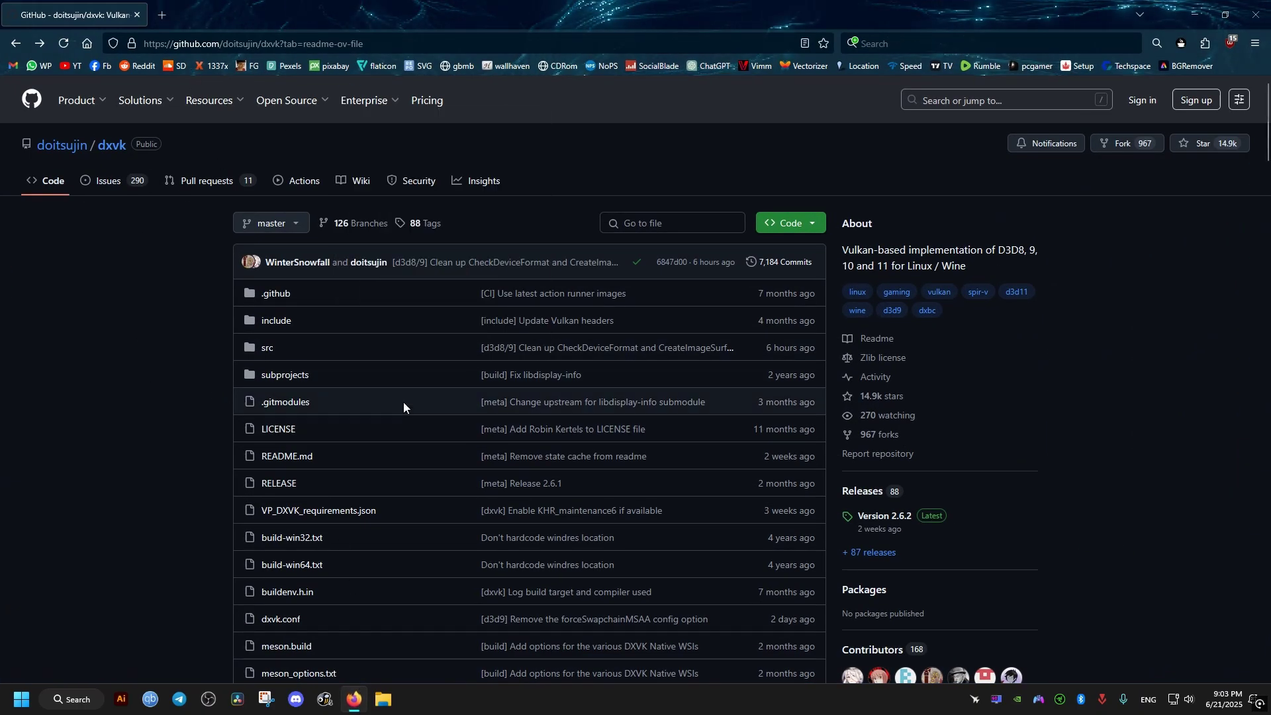
pyautogui.scroll(-6, 1267, 199)
pyautogui.scroll(-3, 761, 239)
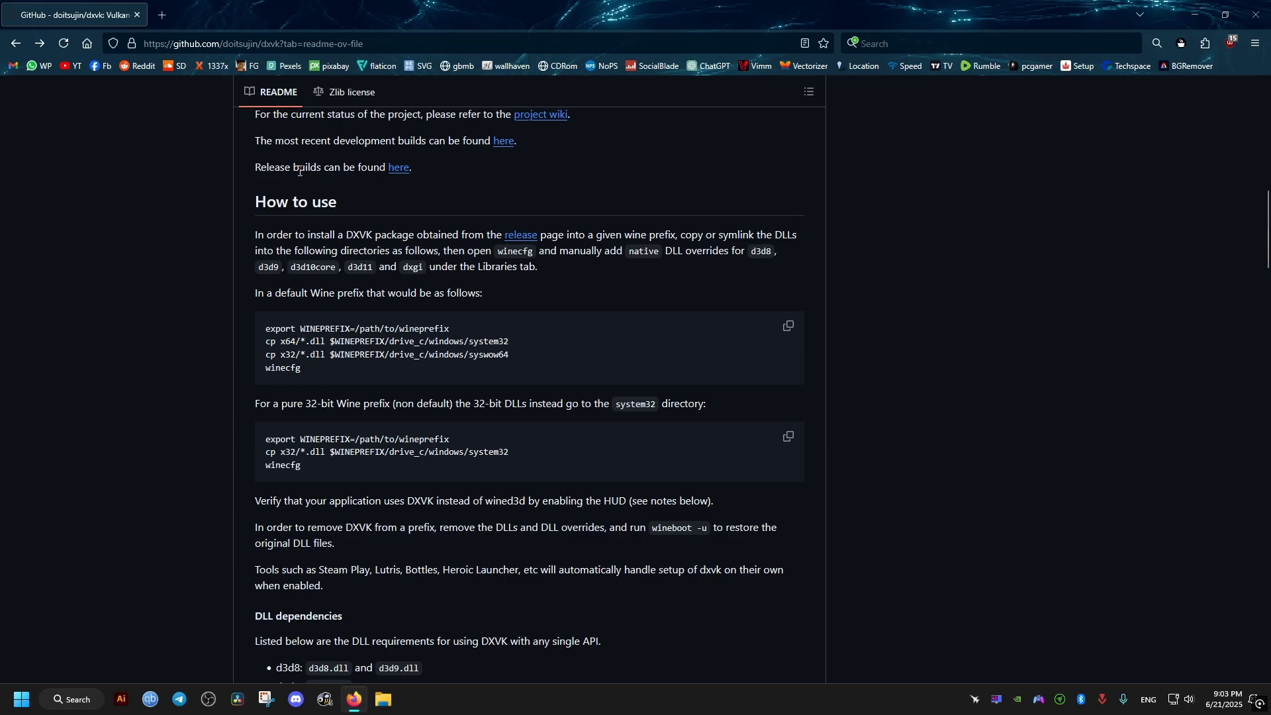
pyautogui.click(399, 168)
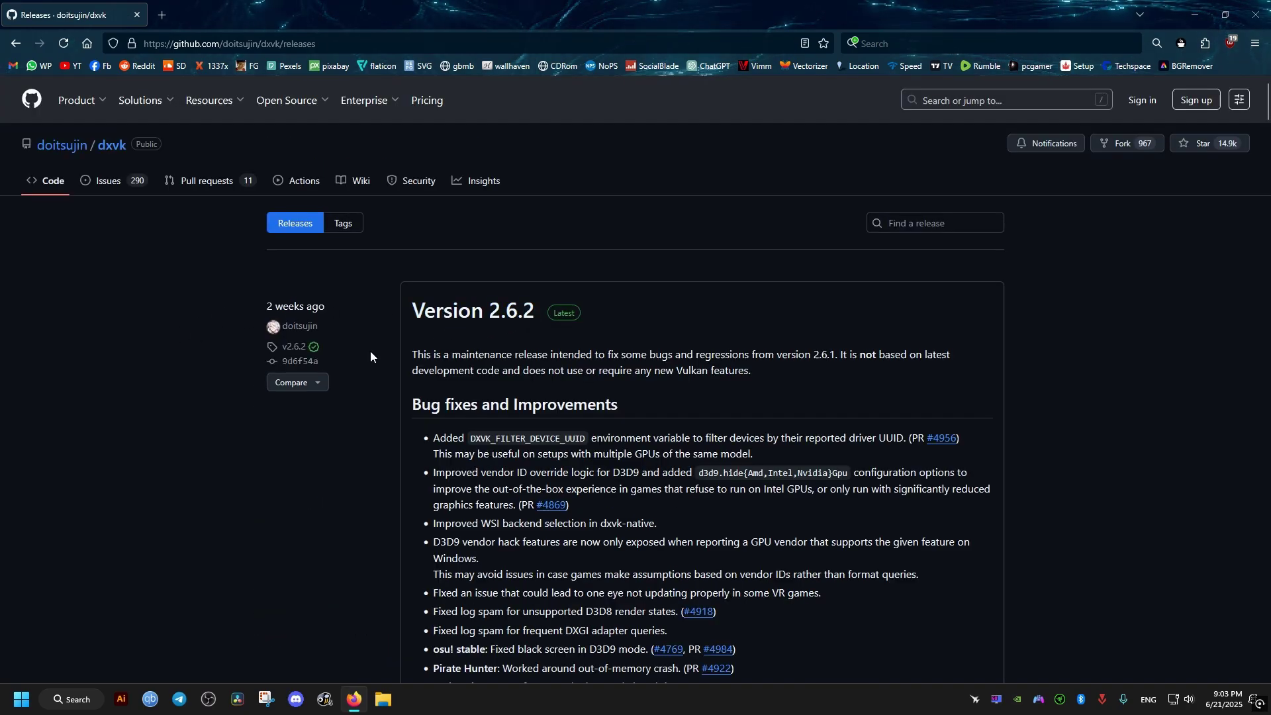
pyautogui.scroll(-6, 928, 302)
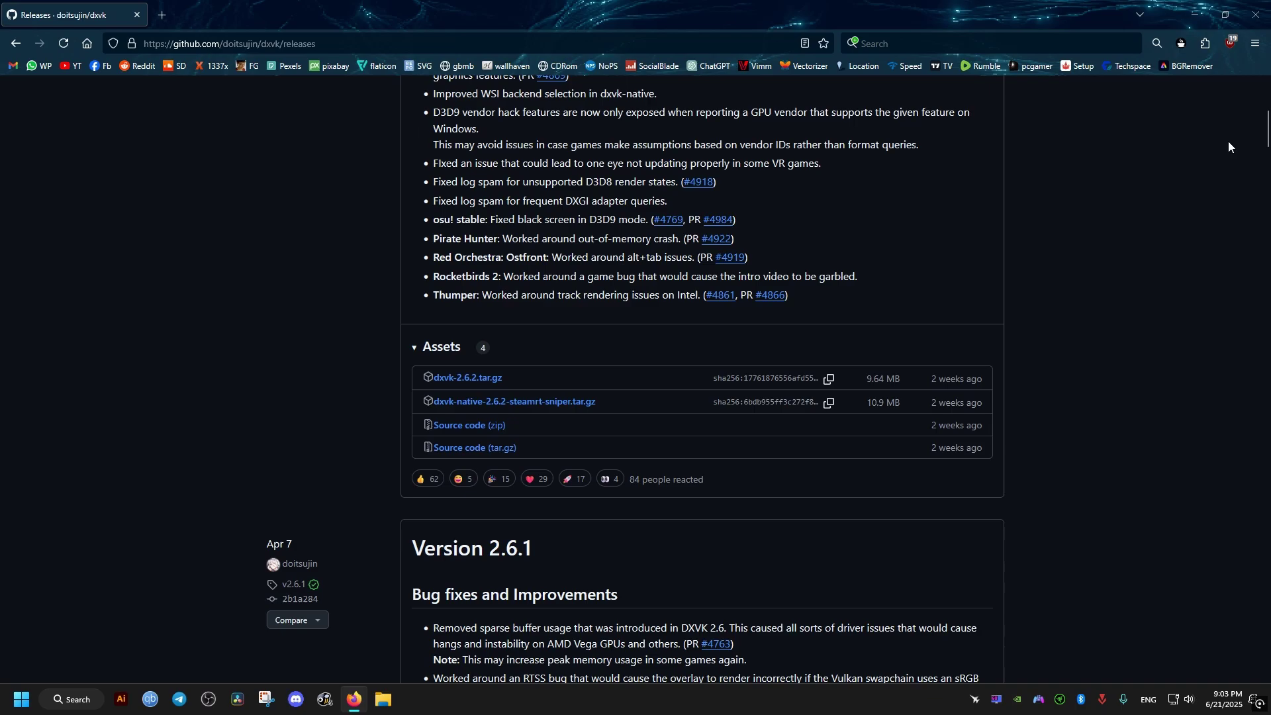
pyautogui.click(439, 377)
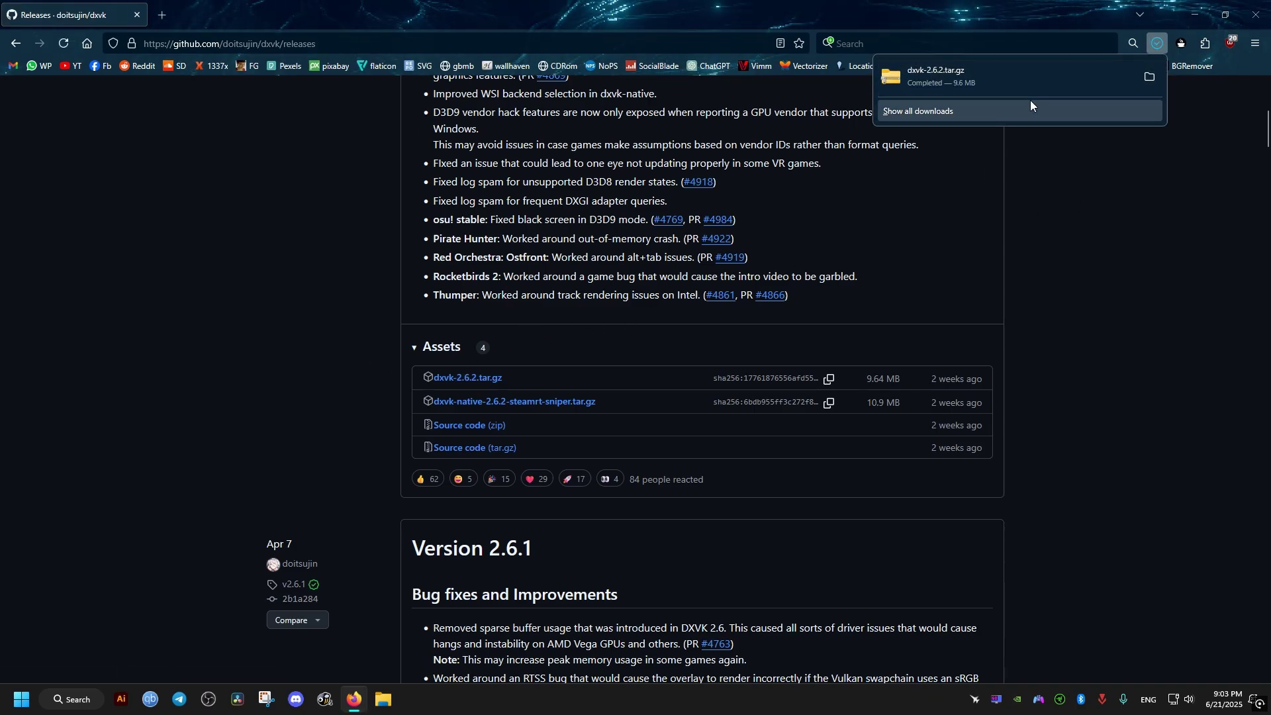
# Step: Open the archive's dxvk-2.6.2\x64 folder in File Explorer and move its window right
pyautogui.click(1149, 76)
pyautogui.click(1196, 14)
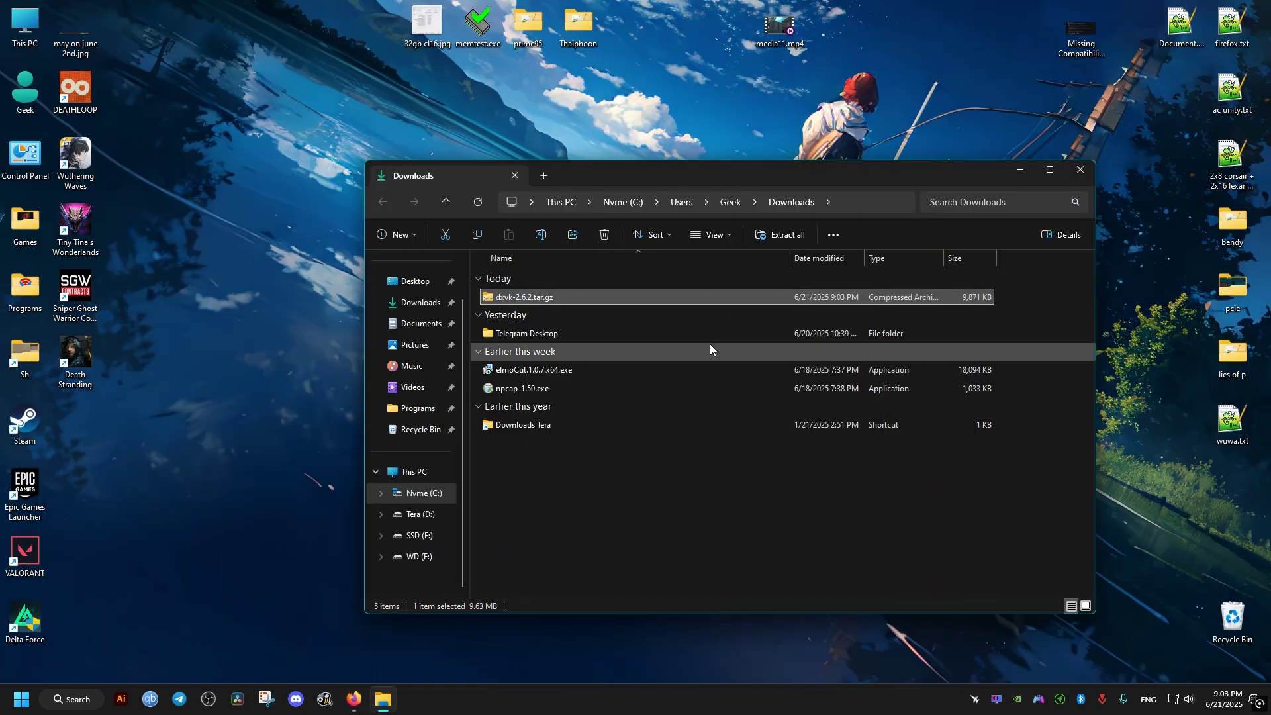
pyautogui.doubleClick(530, 297)
pyautogui.doubleClick(526, 280)
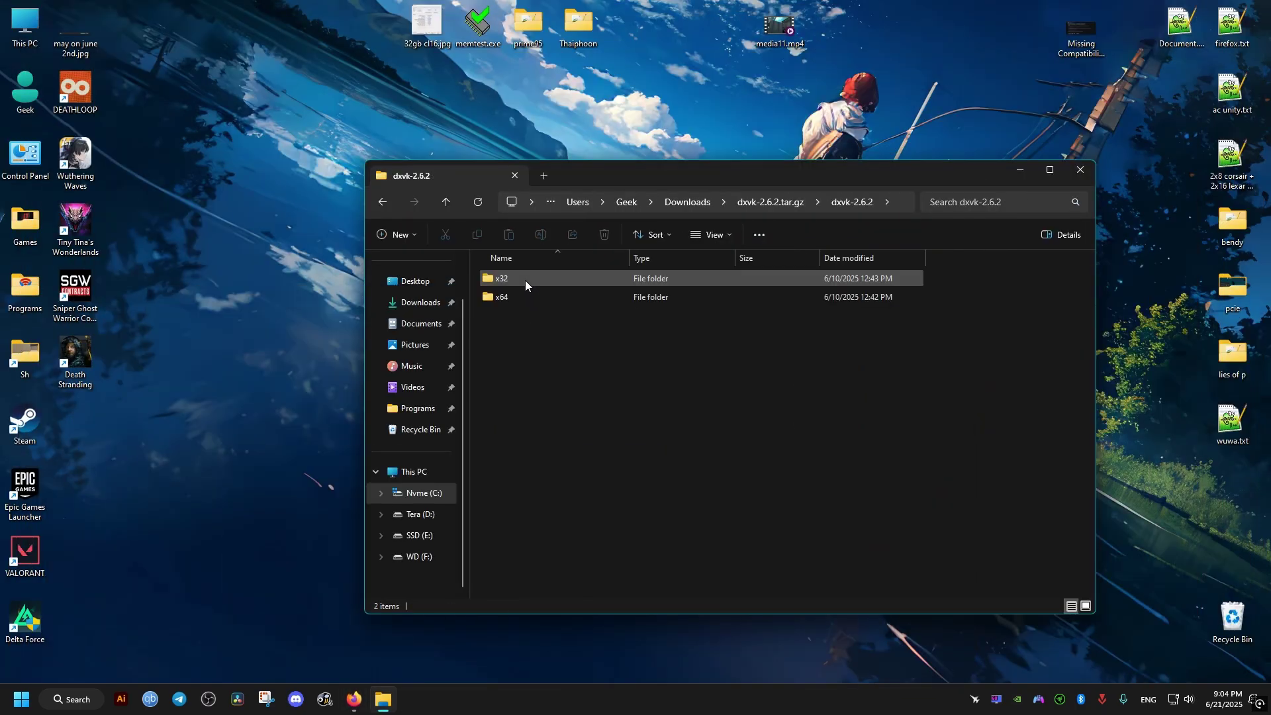
pyautogui.doubleClick(508, 300)
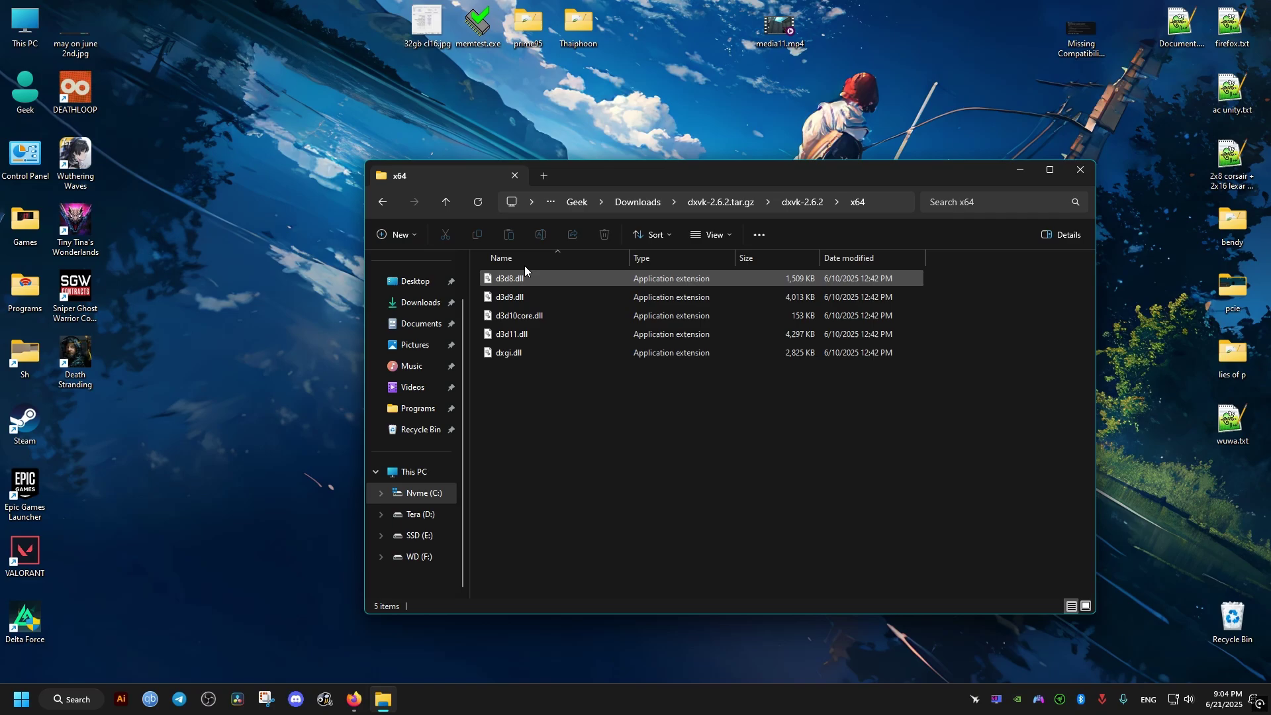
pyautogui.moveTo(583, 182); pyautogui.dragTo(749, 180)
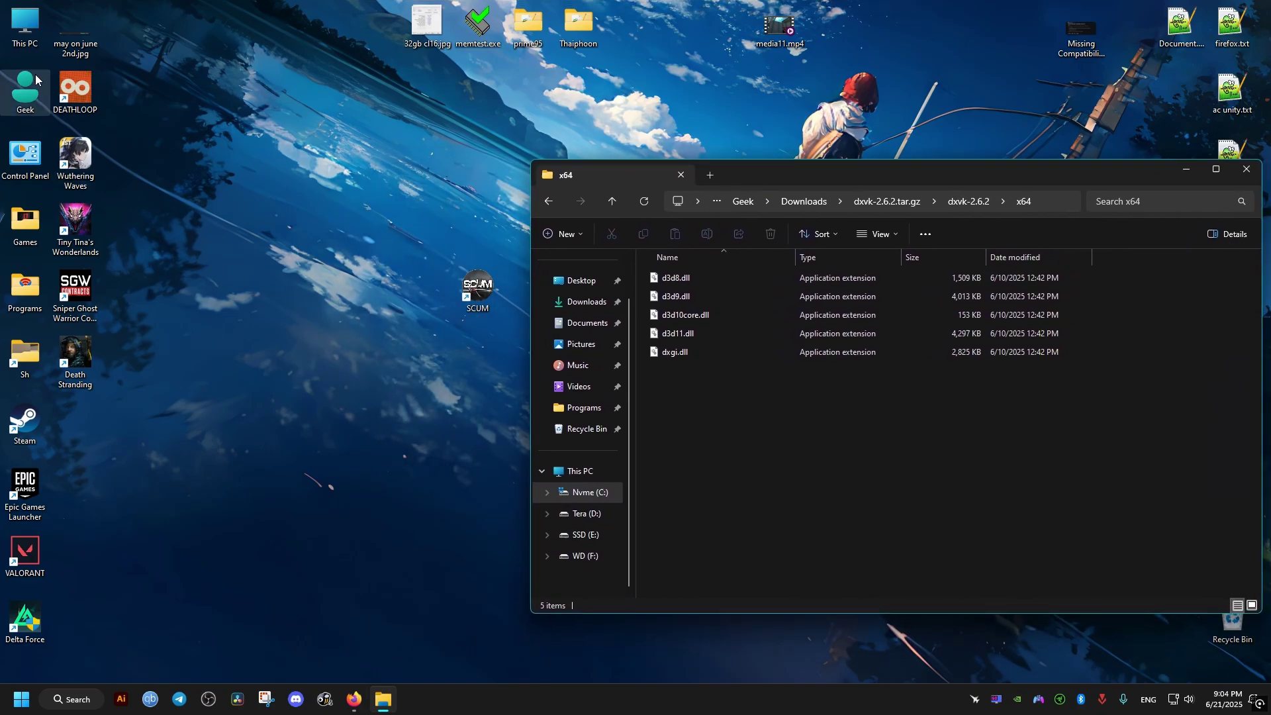
pyautogui.click(22, 41)
pyautogui.doubleClick(22, 41)
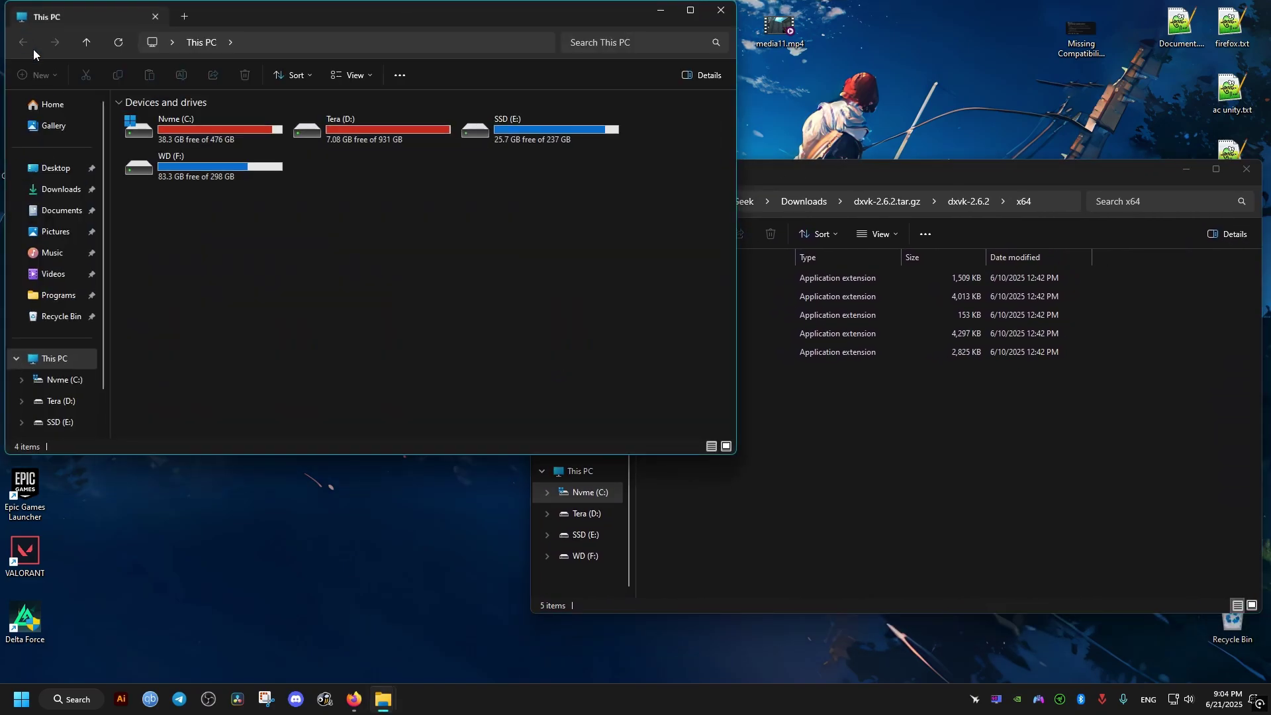
pyautogui.doubleClick(225, 134)
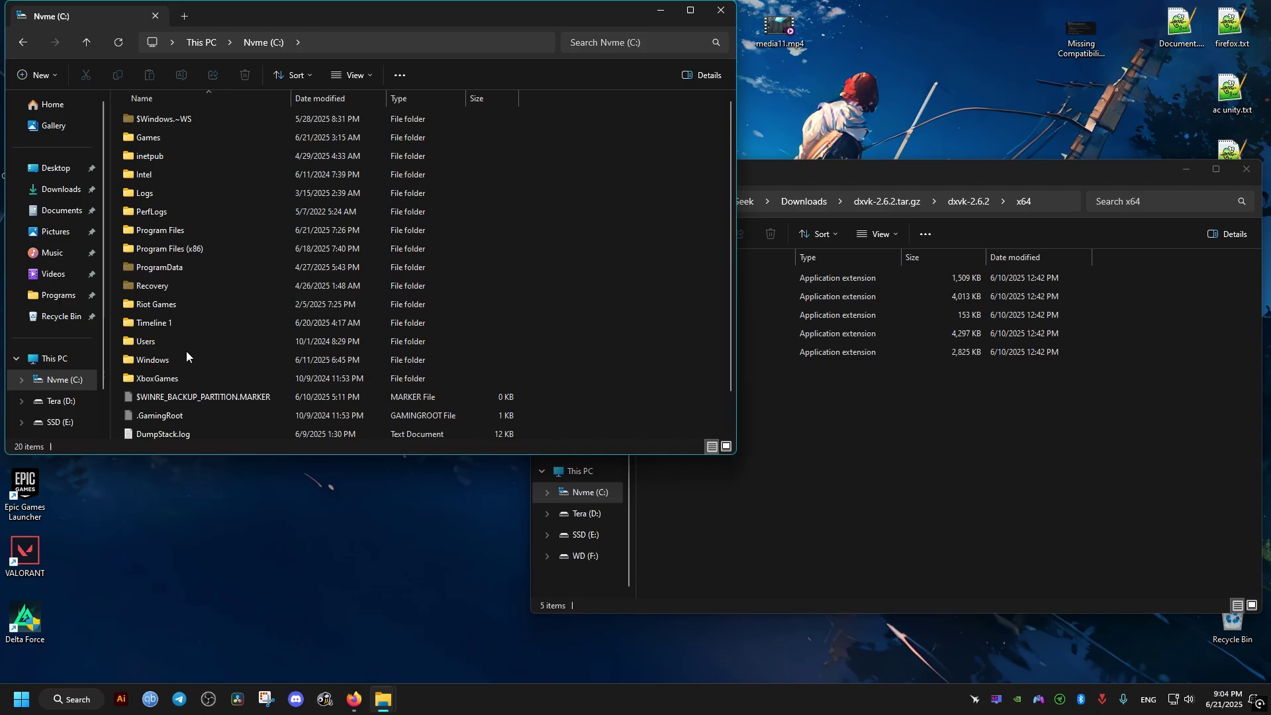
pyautogui.doubleClick(209, 248)
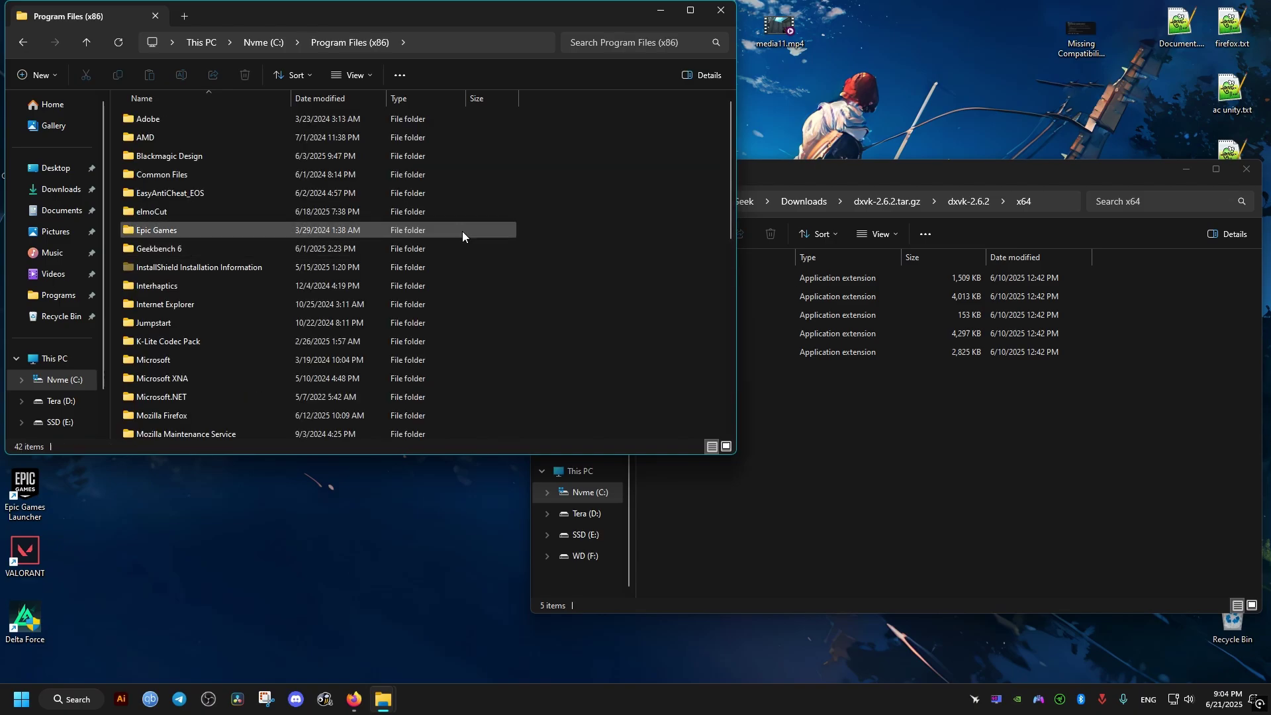
pyautogui.moveTo(723, 140); pyautogui.dragTo(730, 305)
pyautogui.doubleClick(183, 342)
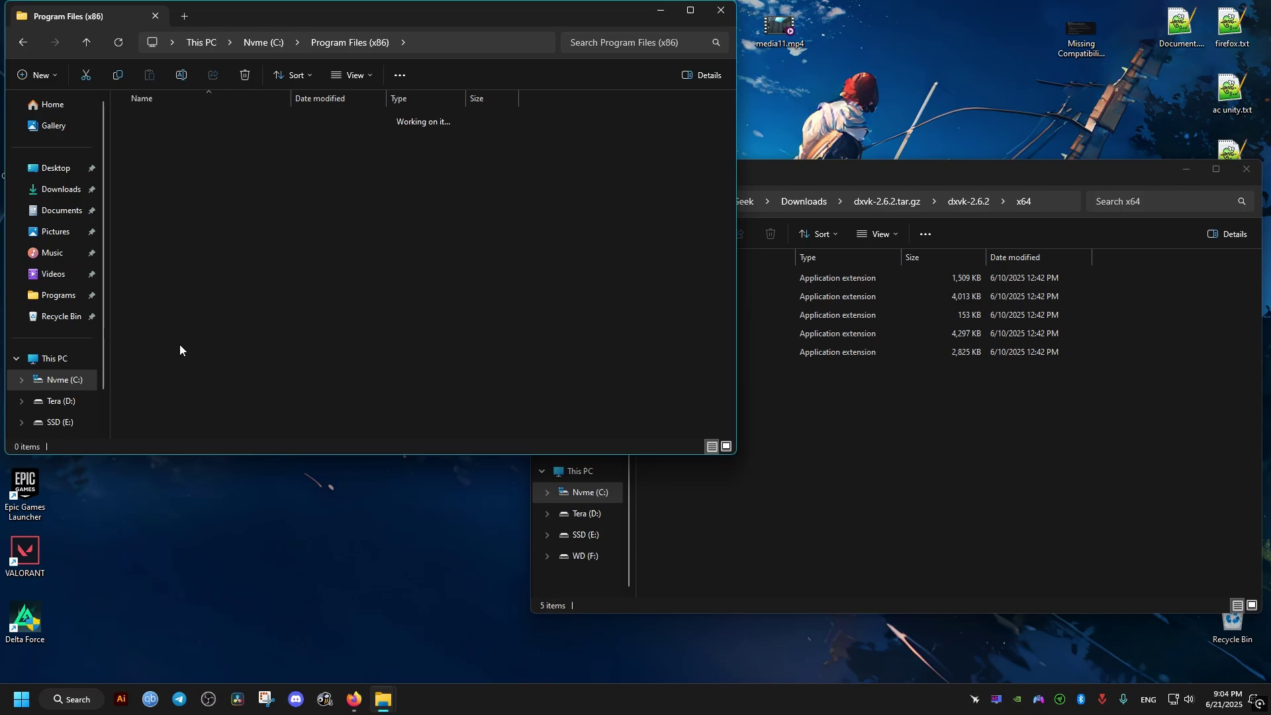
pyautogui.moveTo(727, 137); pyautogui.dragTo(731, 159)
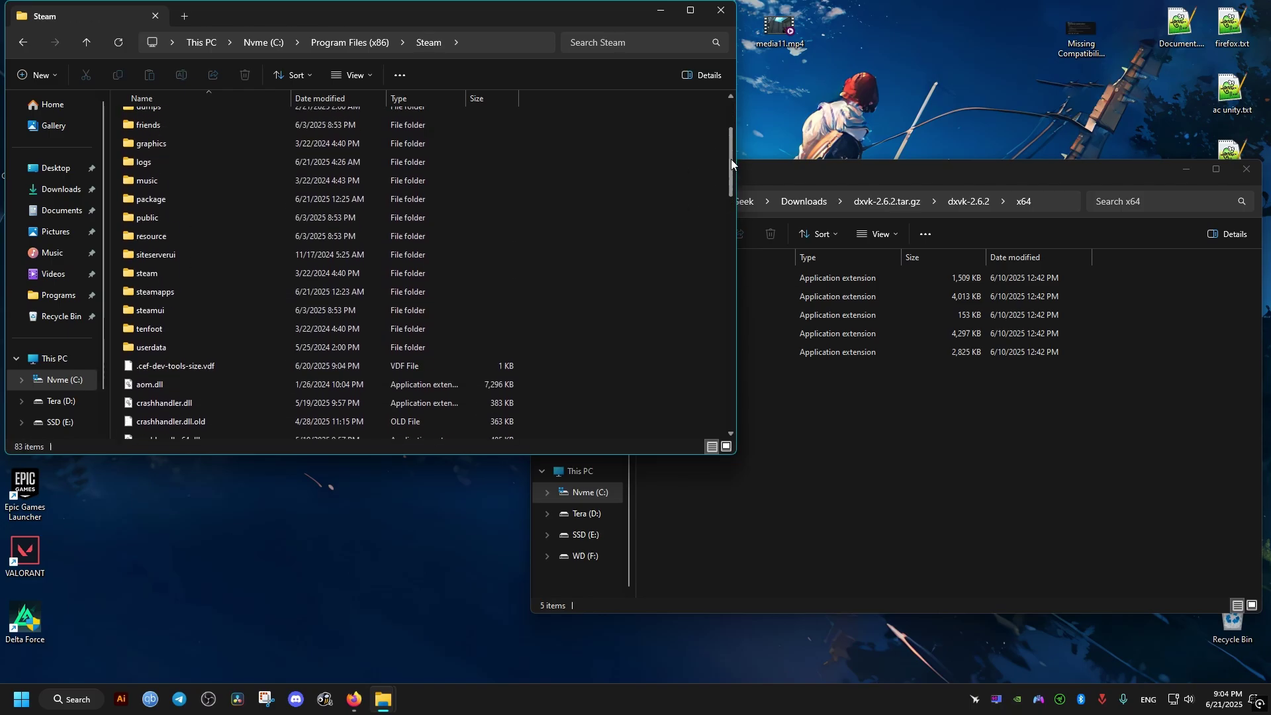
pyautogui.doubleClick(169, 291)
pyautogui.doubleClick(159, 119)
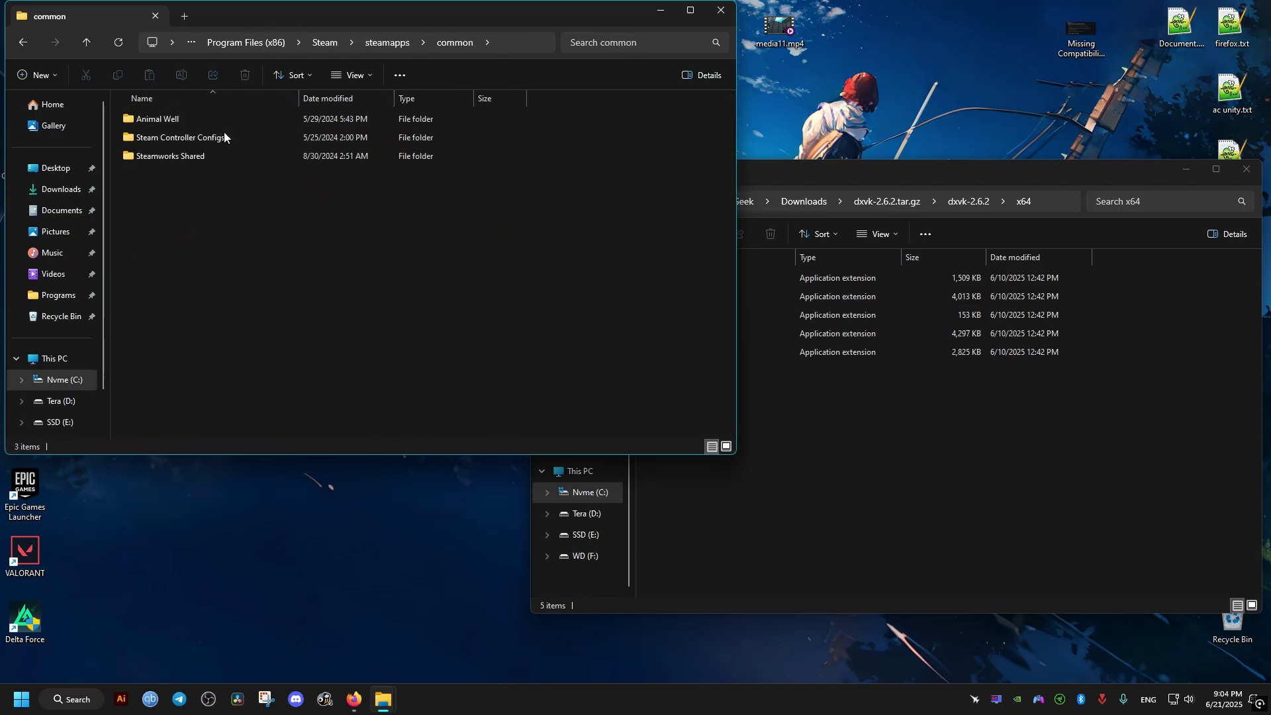
pyautogui.click(721, 10)
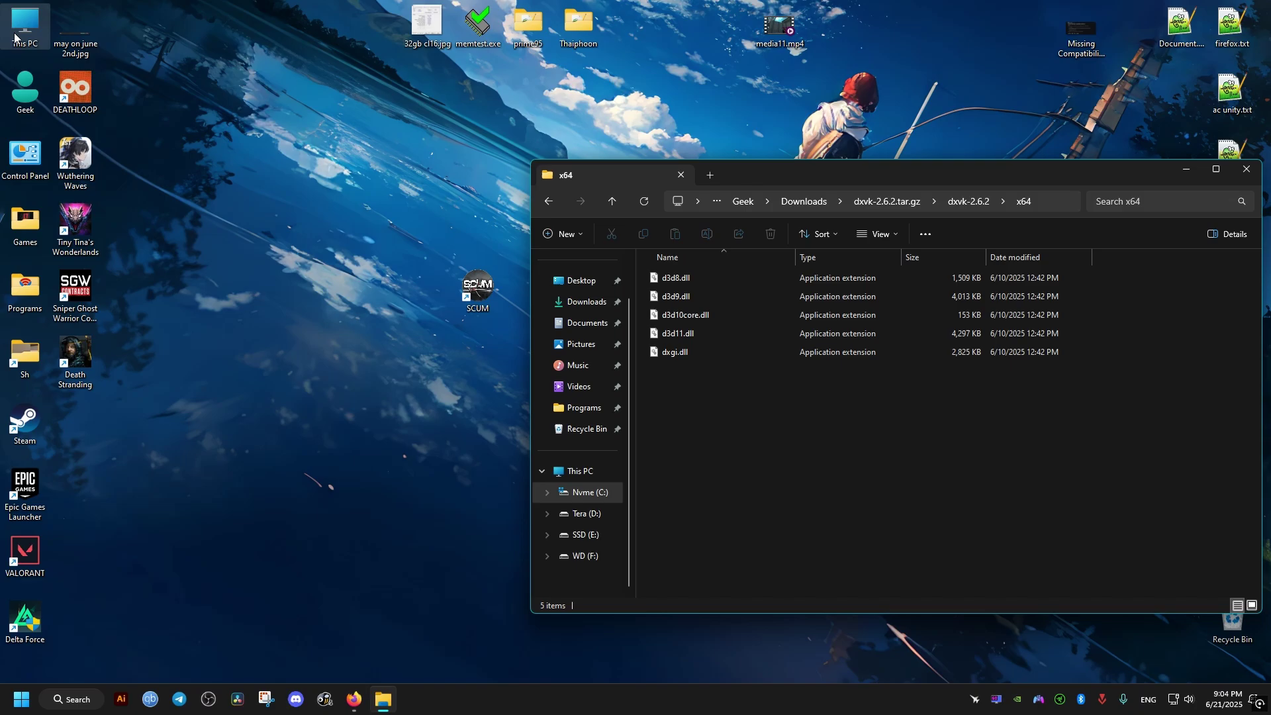
# Step: Navigate to F:\SCUM\SCUM\Binaries\Win64, the folder containing SCUM.exe
pyautogui.doubleClick(18, 22)
pyautogui.doubleClick(221, 186)
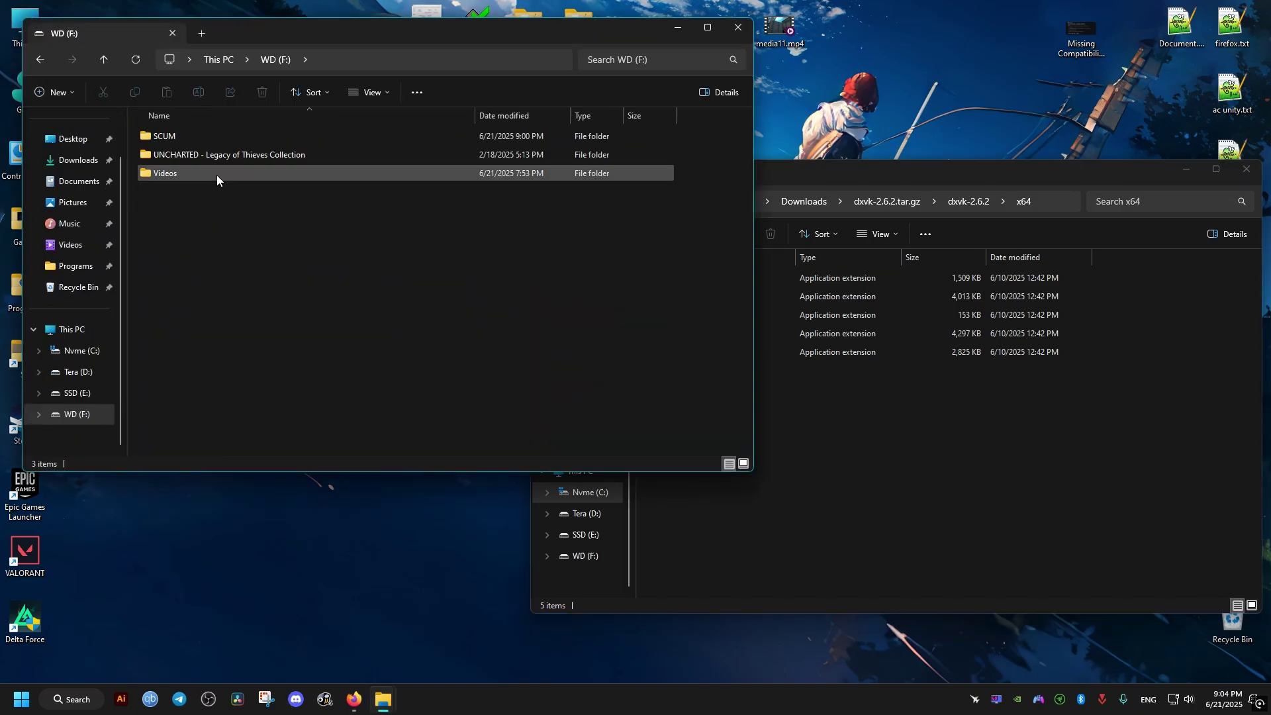
pyautogui.click(197, 135)
pyautogui.doubleClick(198, 137)
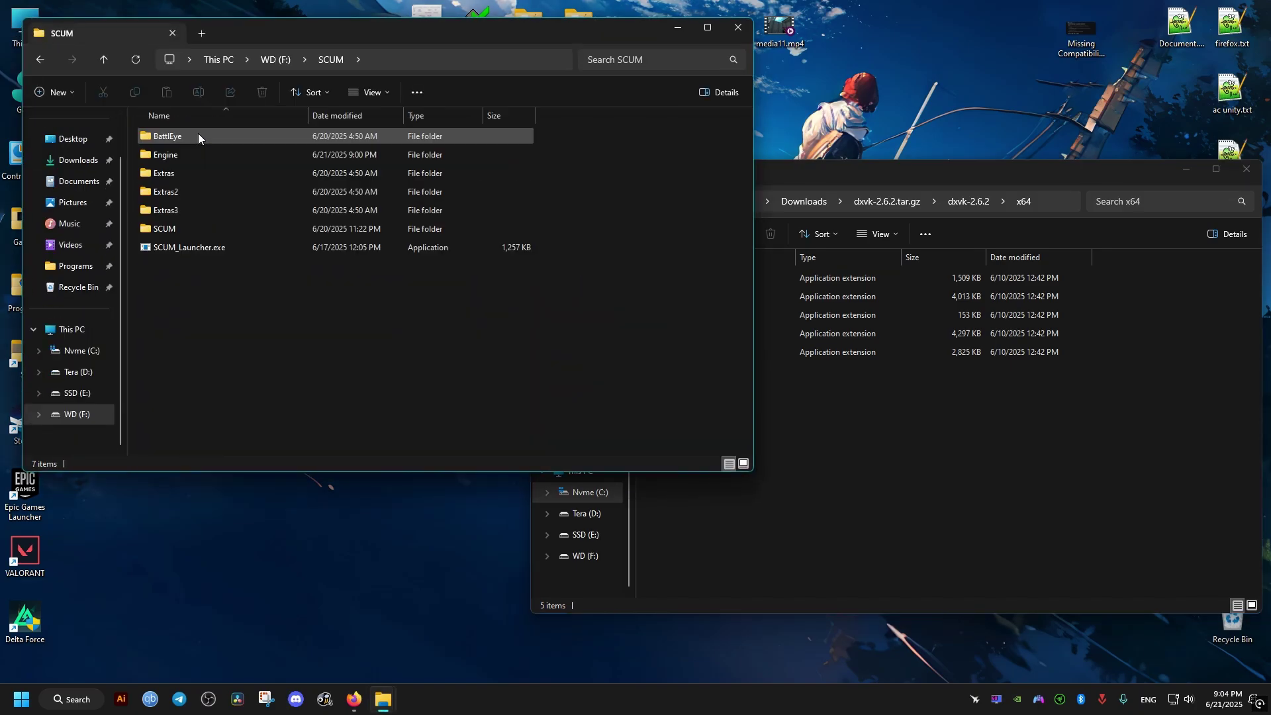
pyautogui.doubleClick(170, 229)
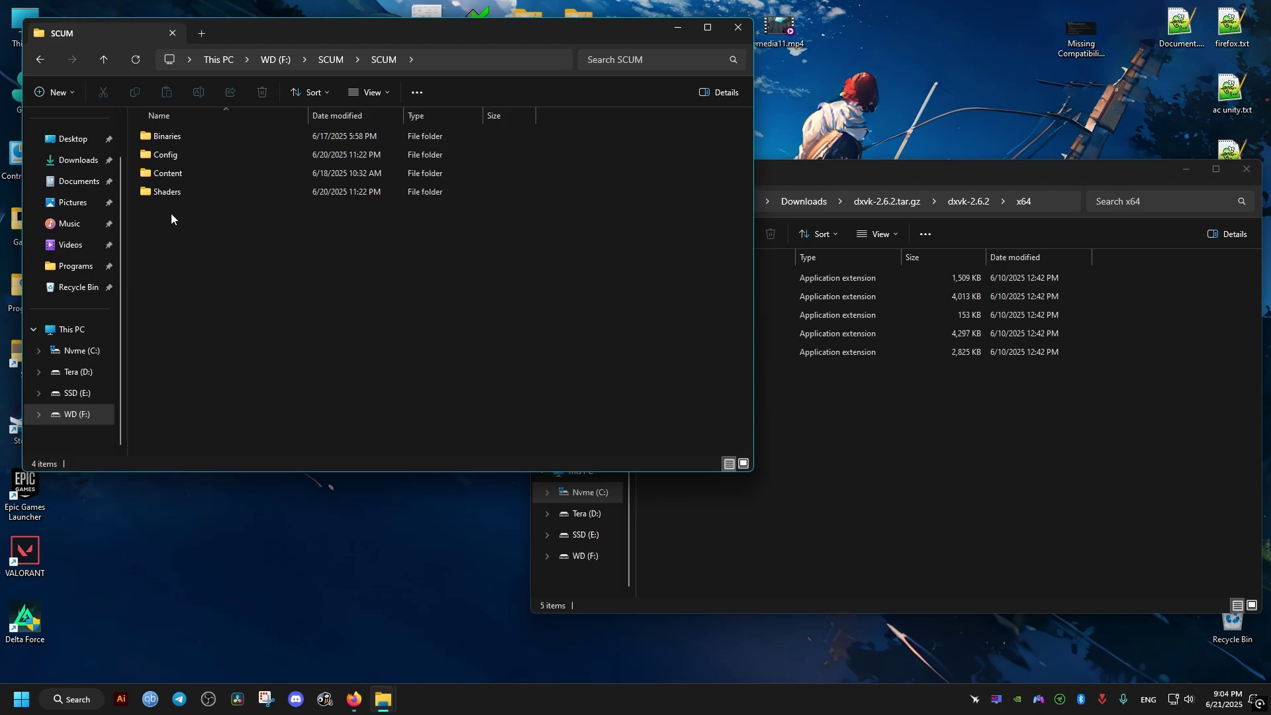
pyautogui.doubleClick(169, 141)
pyautogui.doubleClick(189, 136)
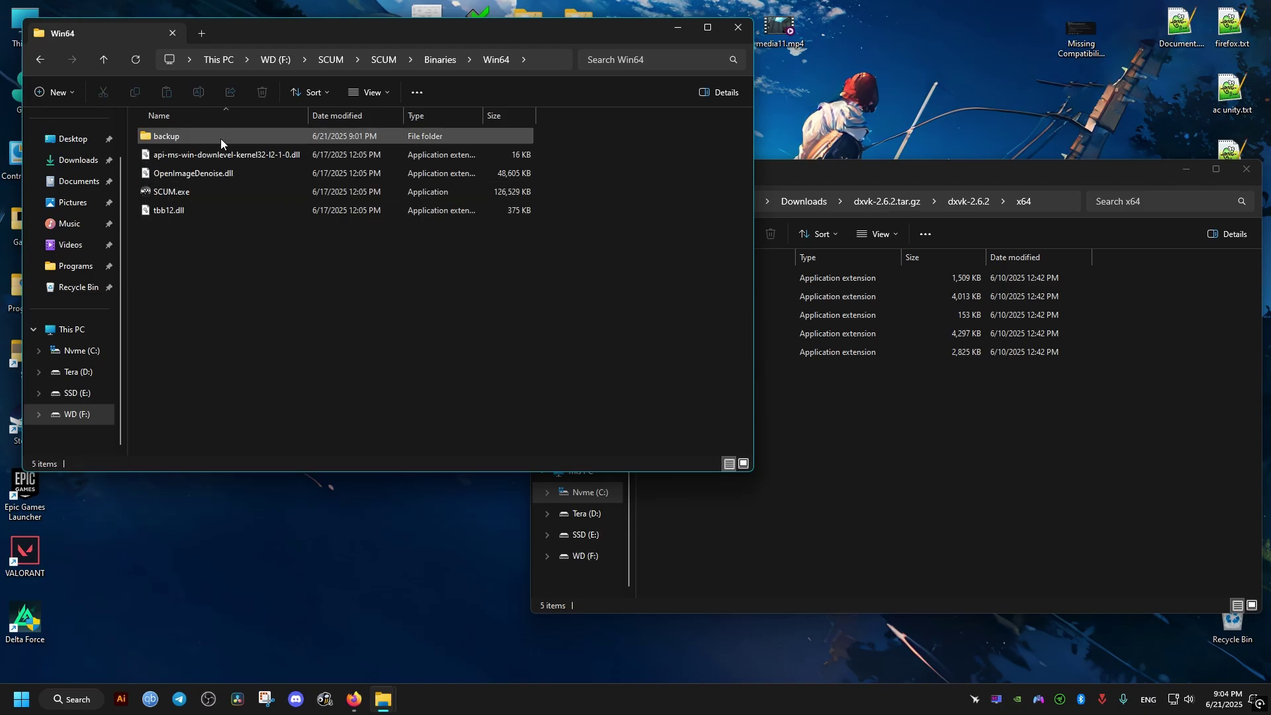
# Step: Paste the five DXVK DLL files into the Win64 folder
pyautogui.moveTo(809, 476); pyautogui.dragTo(672, 276)
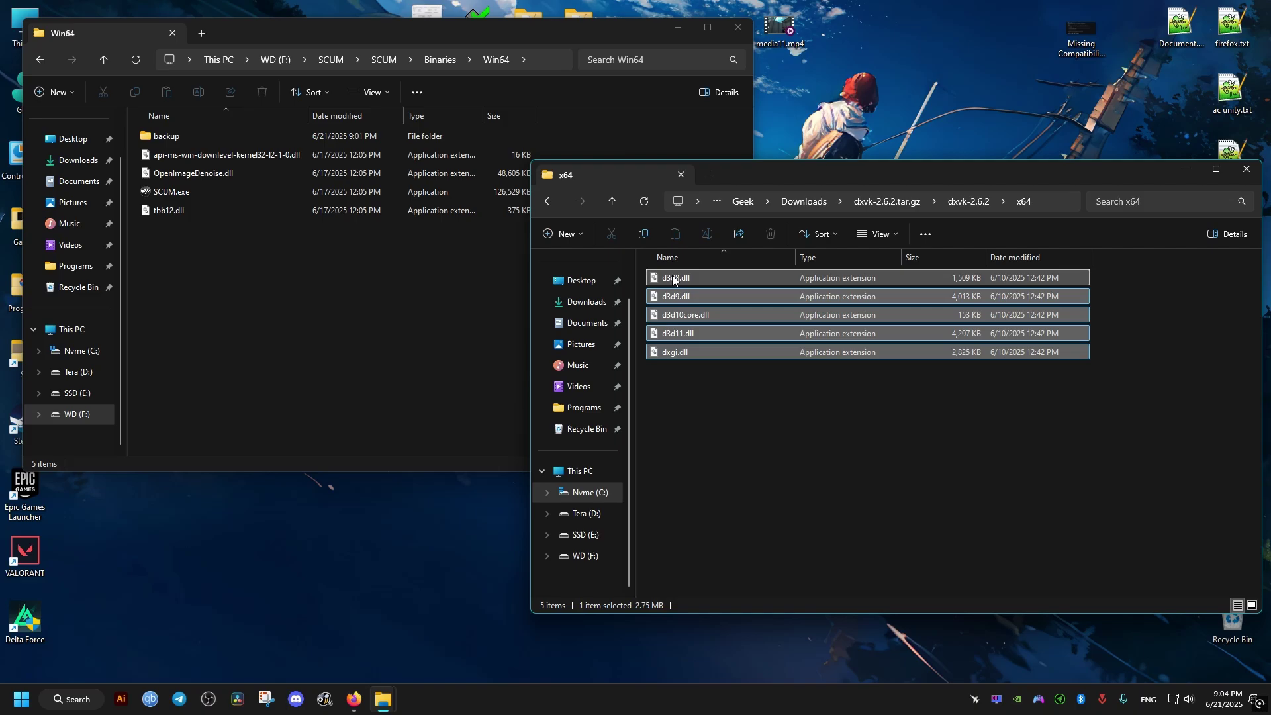
pyautogui.click(343, 313)
pyautogui.hotkey('ctrl', 'v')
pyautogui.click(480, 336)
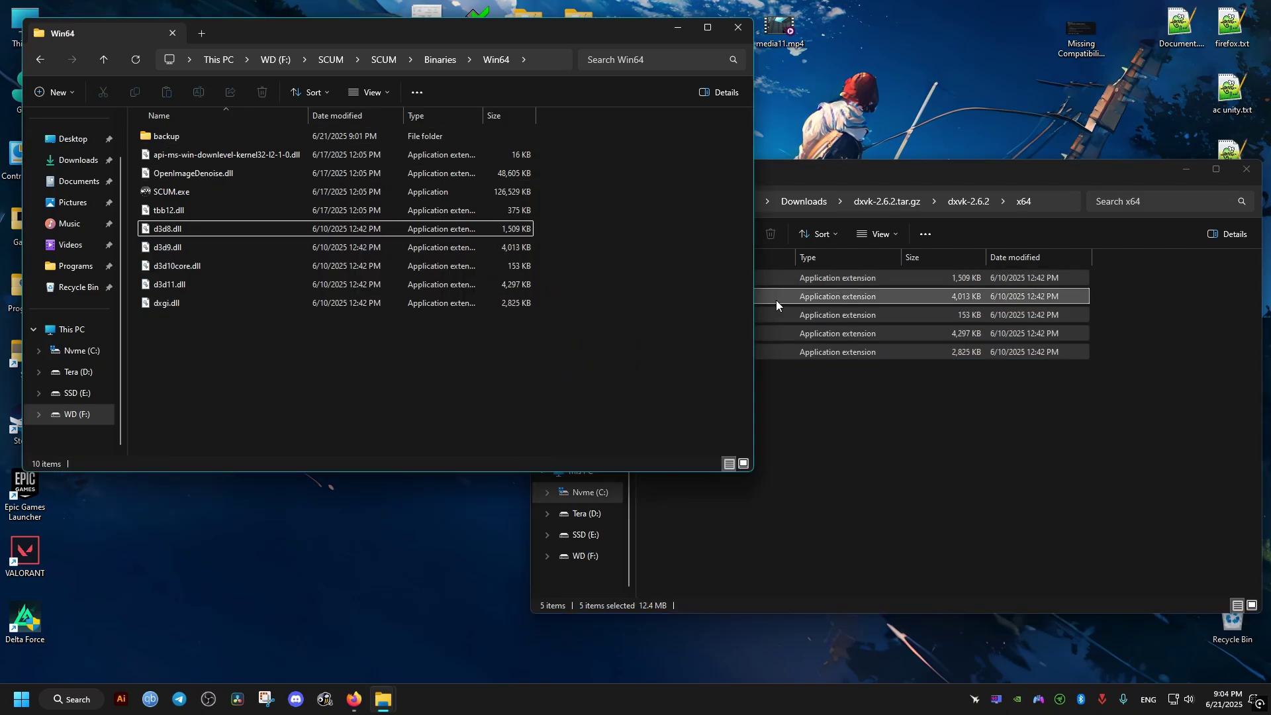
# Step: Close the x64 window and centre the Win64 window on screen
pyautogui.moveTo(1116, 173); pyautogui.dragTo(1016, 199)
pyautogui.click(1146, 197)
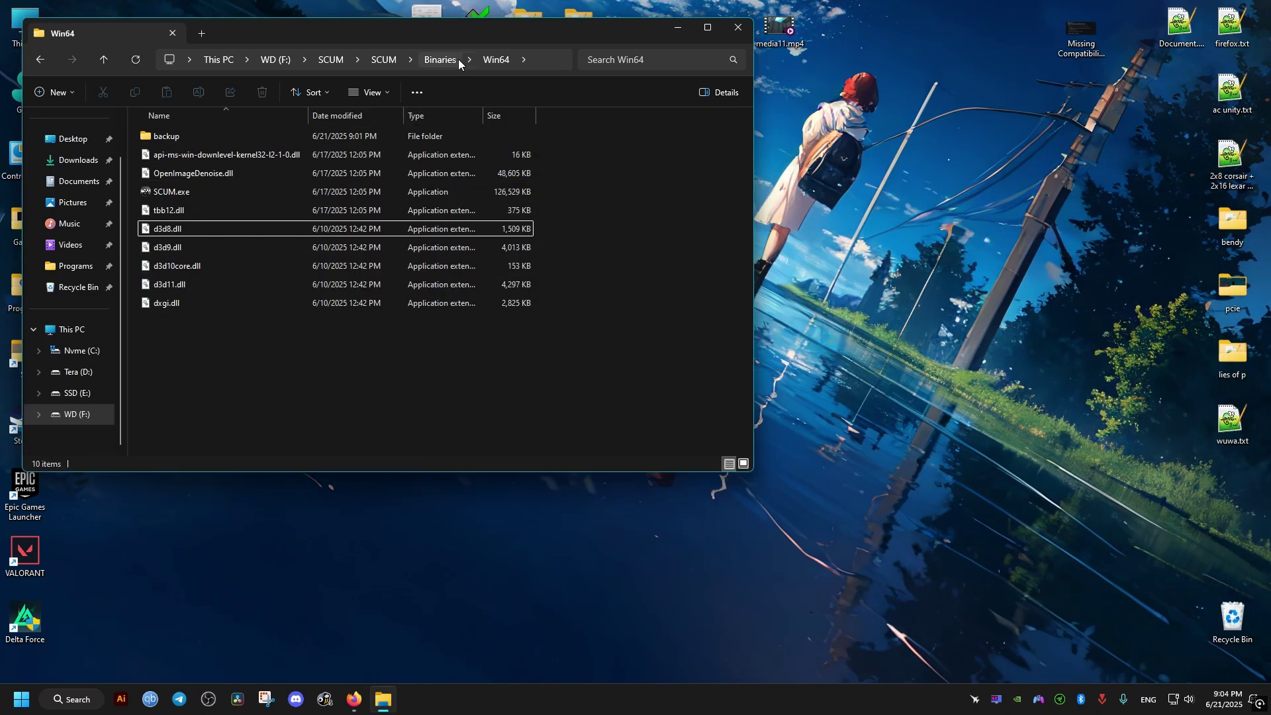
pyautogui.moveTo(474, 40); pyautogui.dragTo(846, 101)
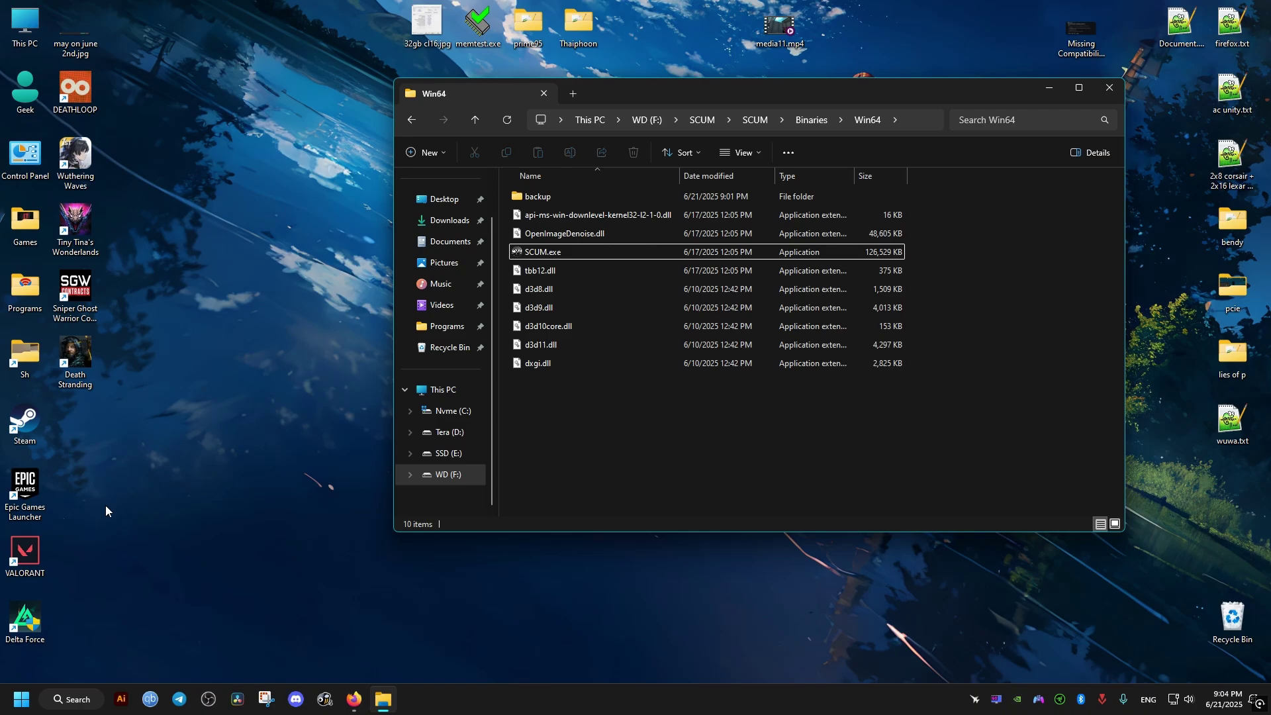
# Step: Start Steam and enter -dx12 as SCUM's launch option in its properties
pyautogui.doubleClick(50, 423)
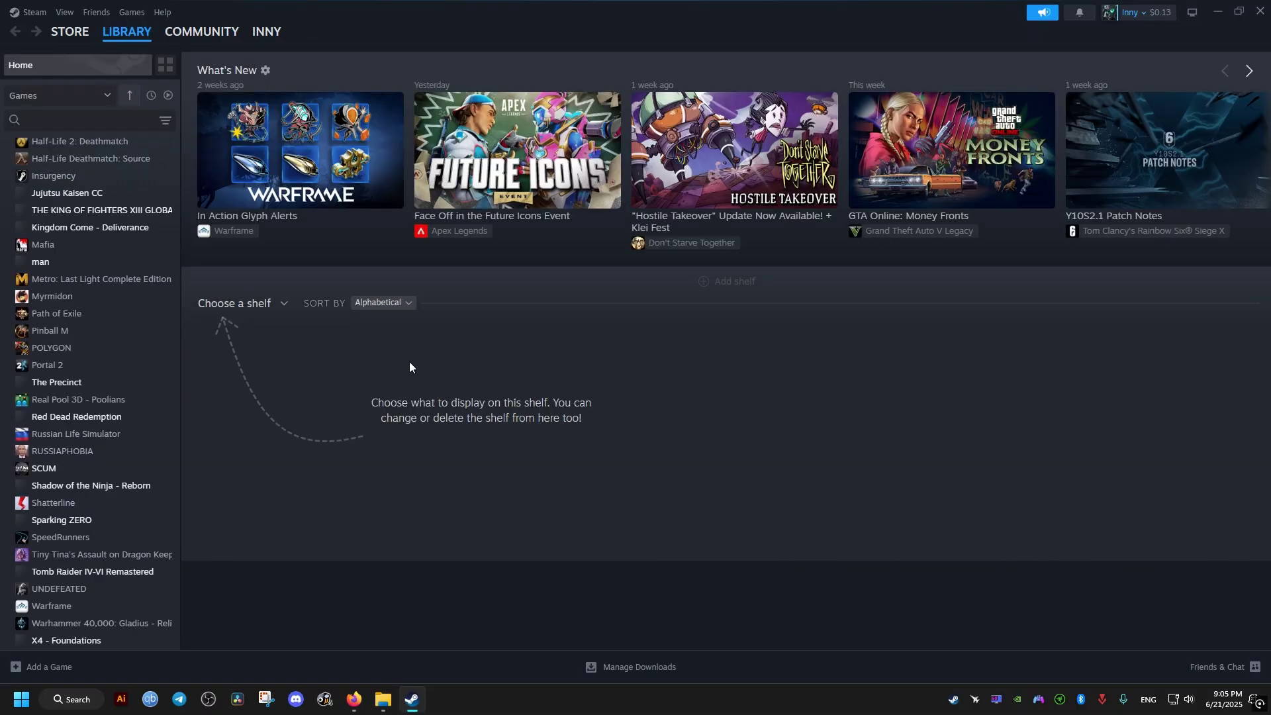
pyautogui.click(73, 476)
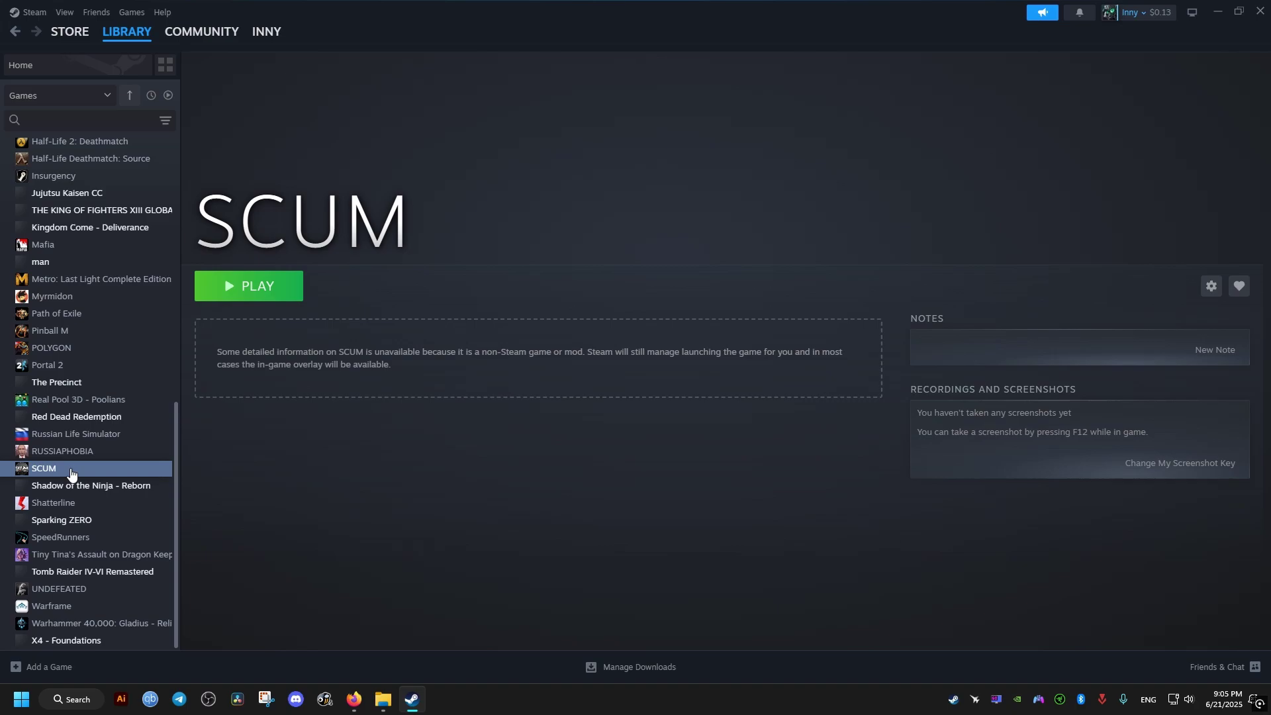
pyautogui.rightClick(70, 471)
pyautogui.click(106, 570)
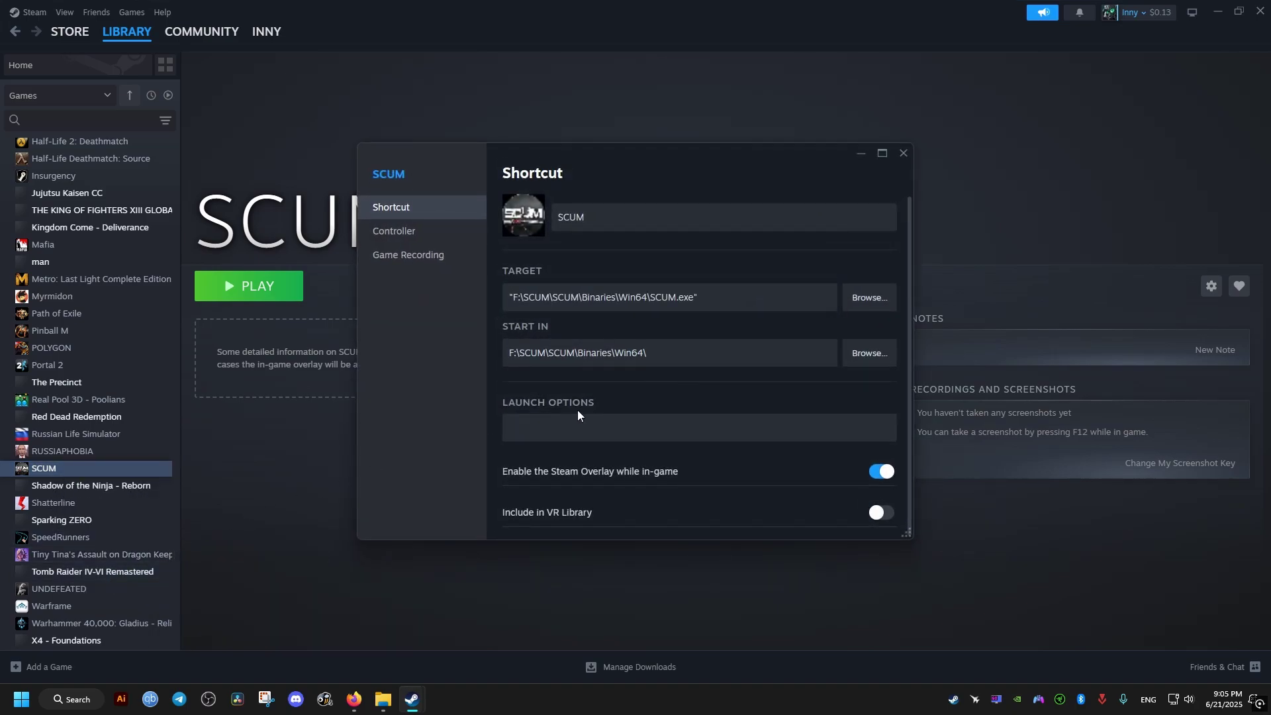
pyautogui.click(558, 438)
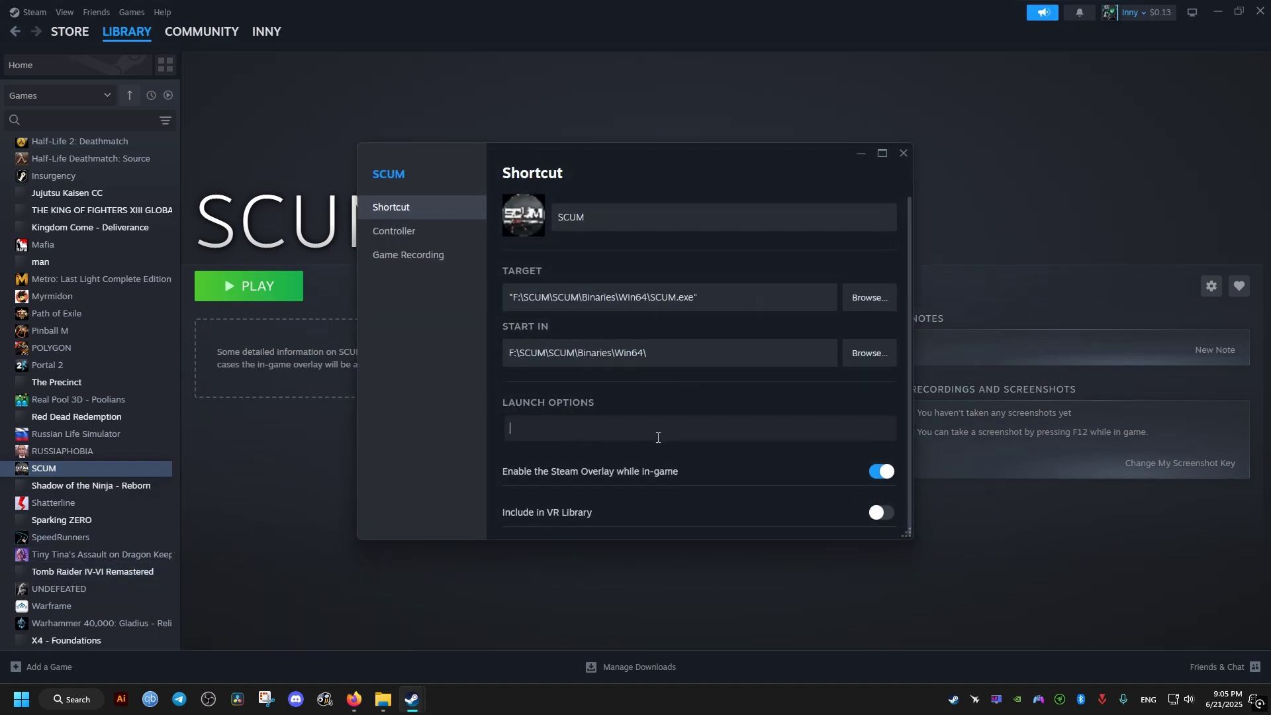
pyautogui.write('-dx12')
pyautogui.click(903, 153)
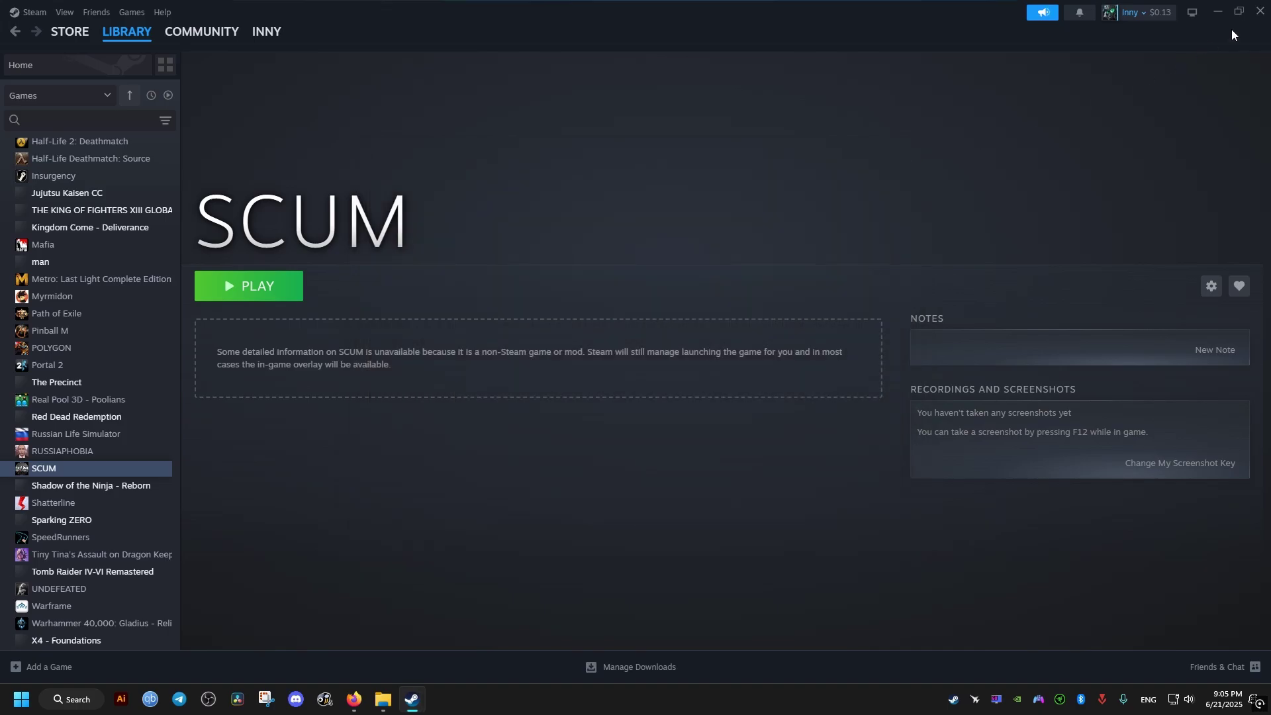
# Step: Close Steam and create a desktop shortcut to SCUM.exe renamed SCUM dx12
pyautogui.click(1261, 19)
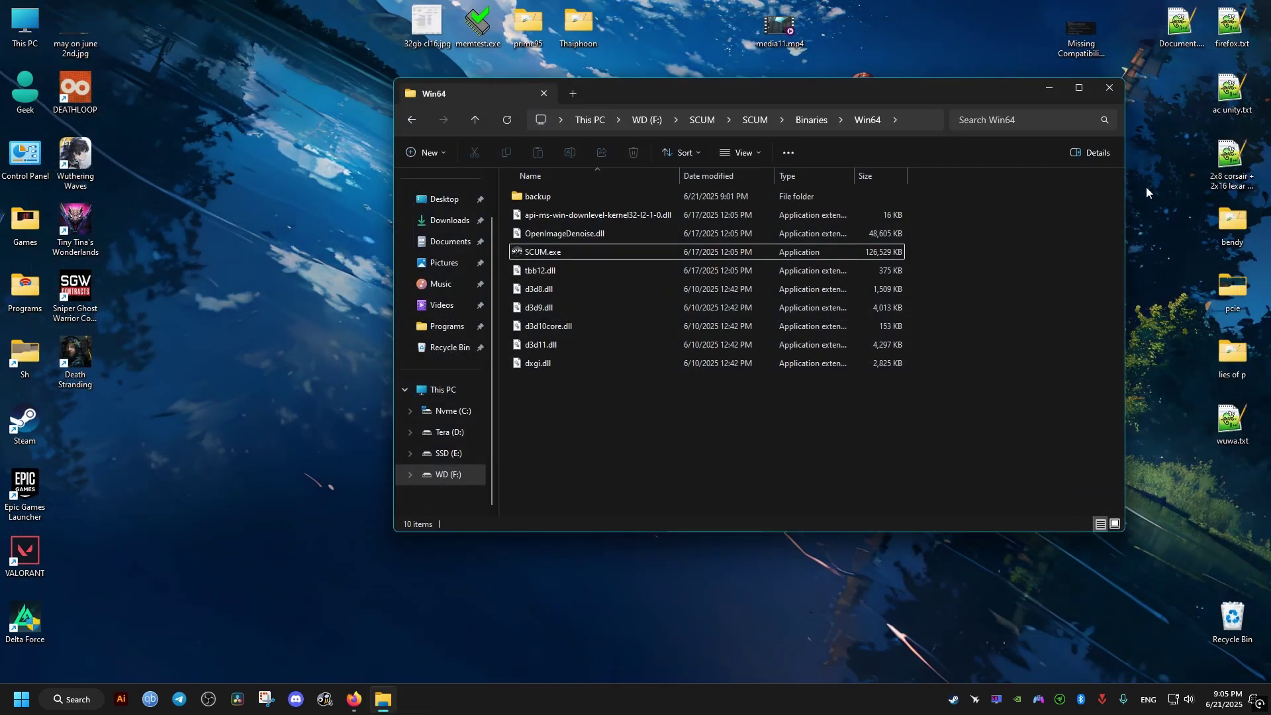
pyautogui.rightClick(541, 252)
pyautogui.moveTo(596, 452)
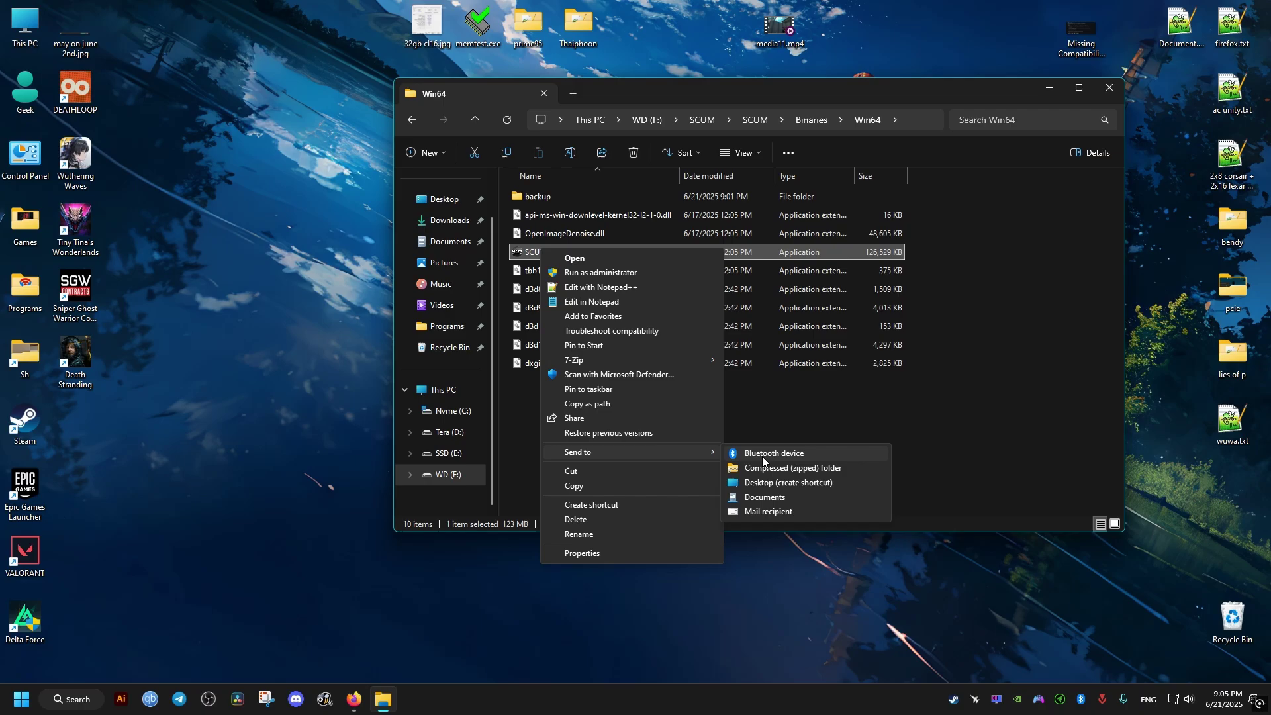
pyautogui.click(769, 485)
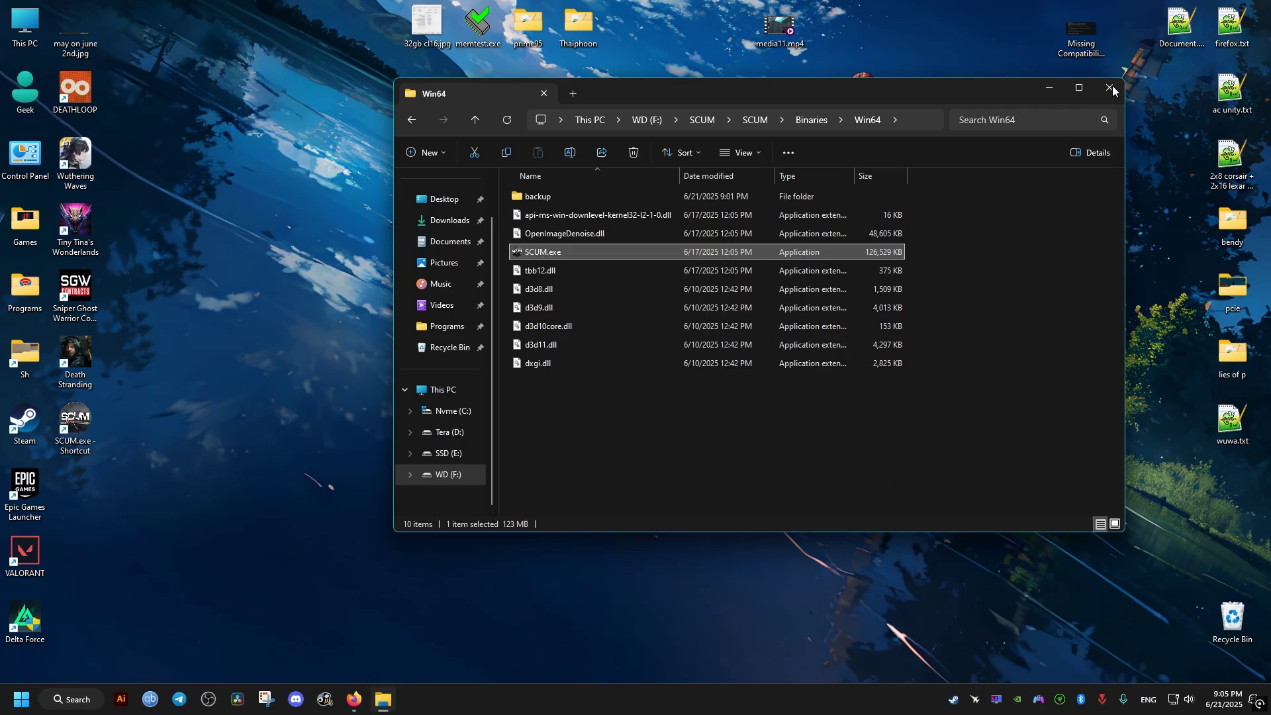
pyautogui.press('super+d')
pyautogui.moveTo(78, 424); pyautogui.dragTo(381, 292)
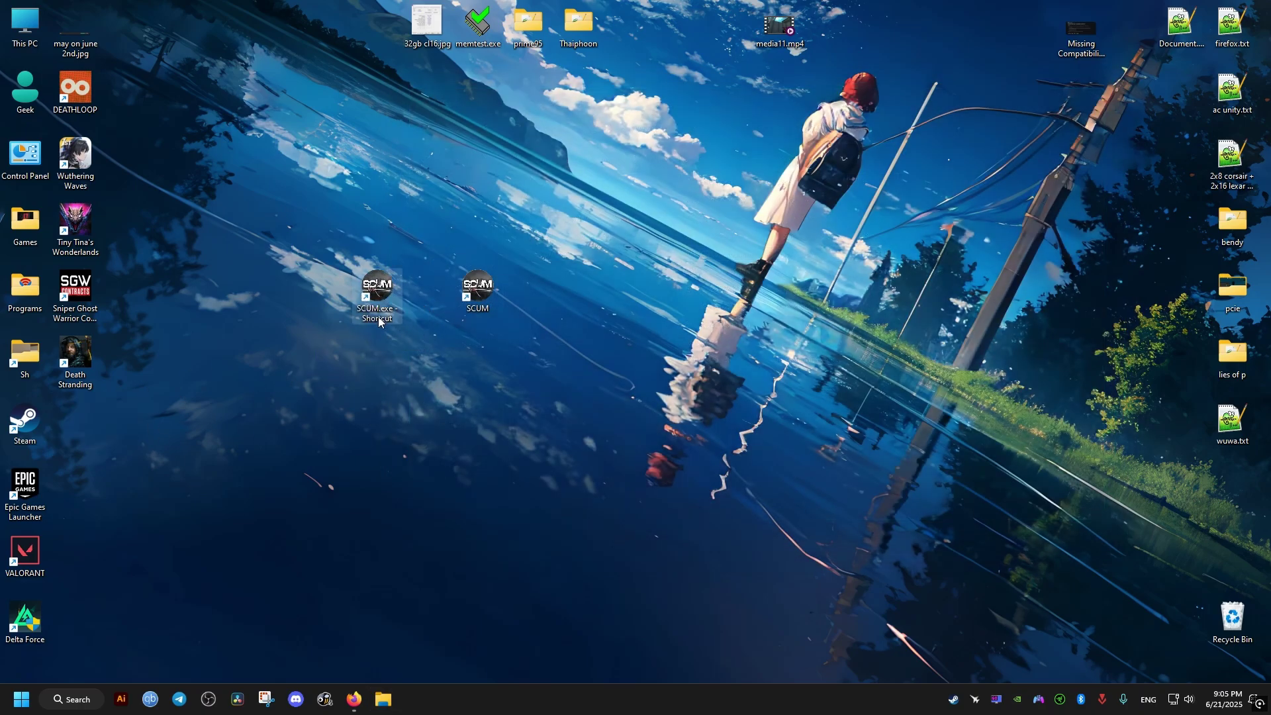
pyautogui.click(390, 321)
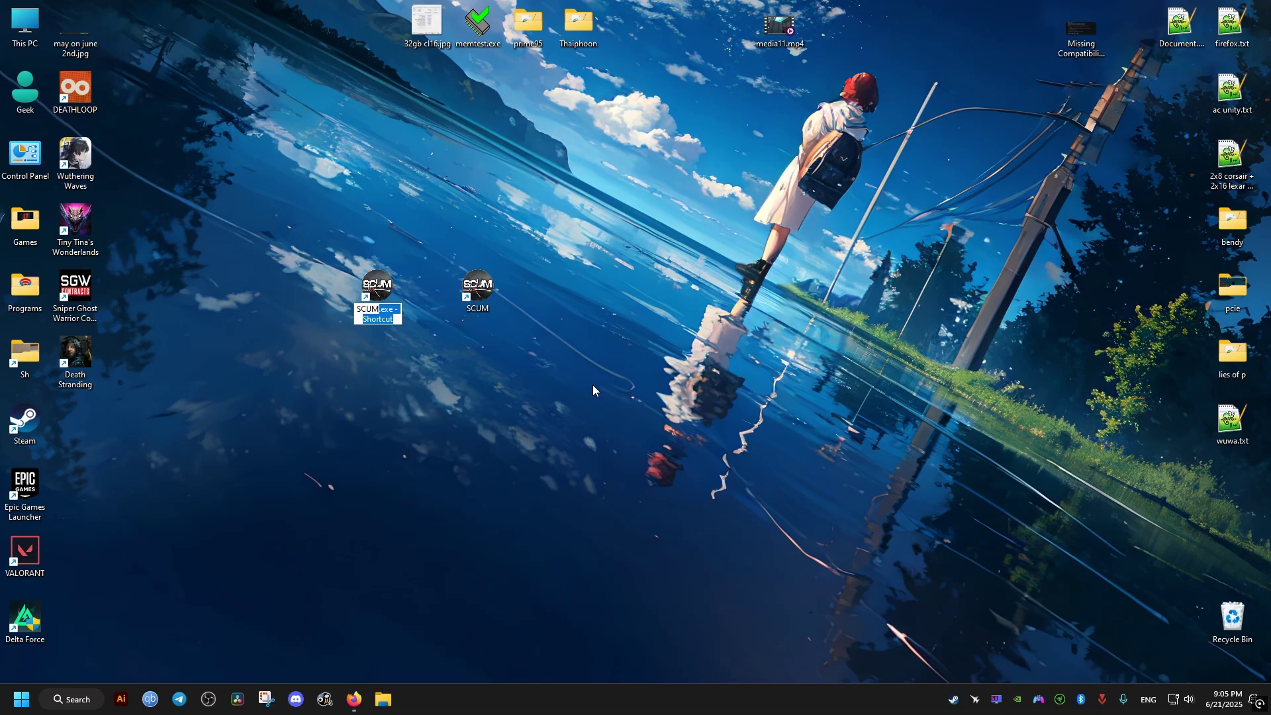
pyautogui.write('dx12')
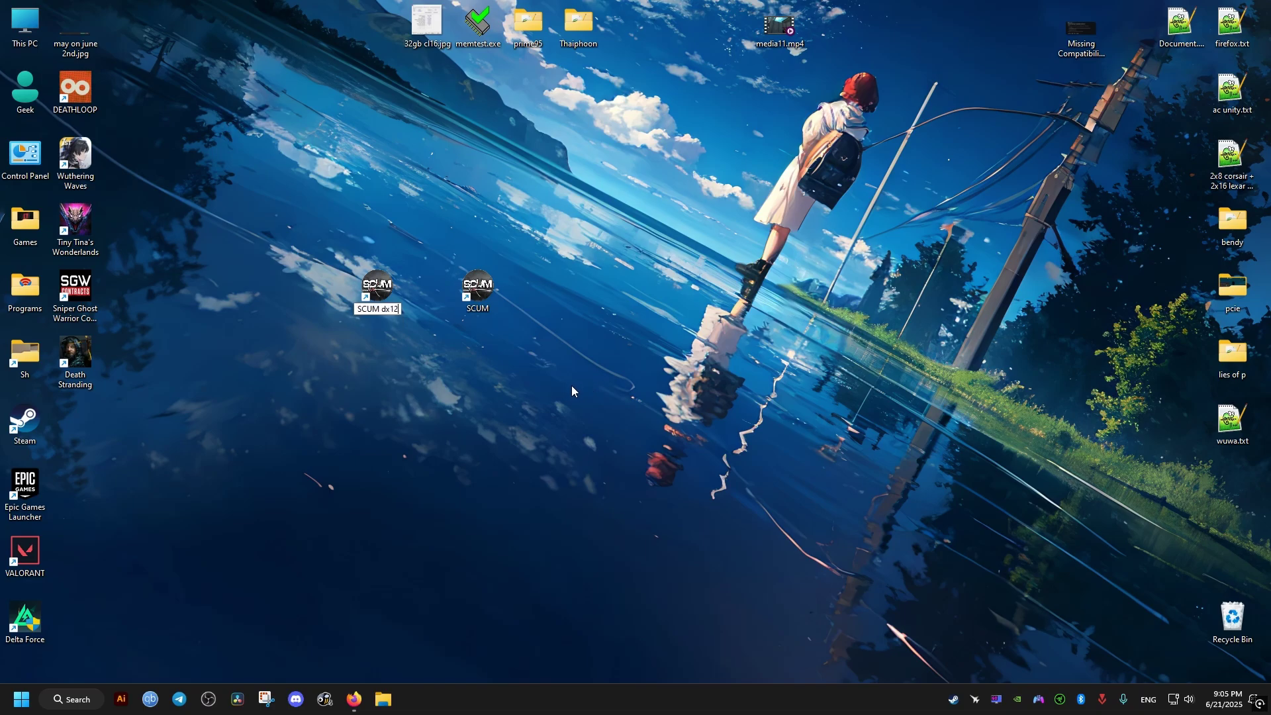
# Step: Append -dx12 to the SCUM dx12 shortcut's target and apply the change
pyautogui.rightClick(383, 278)
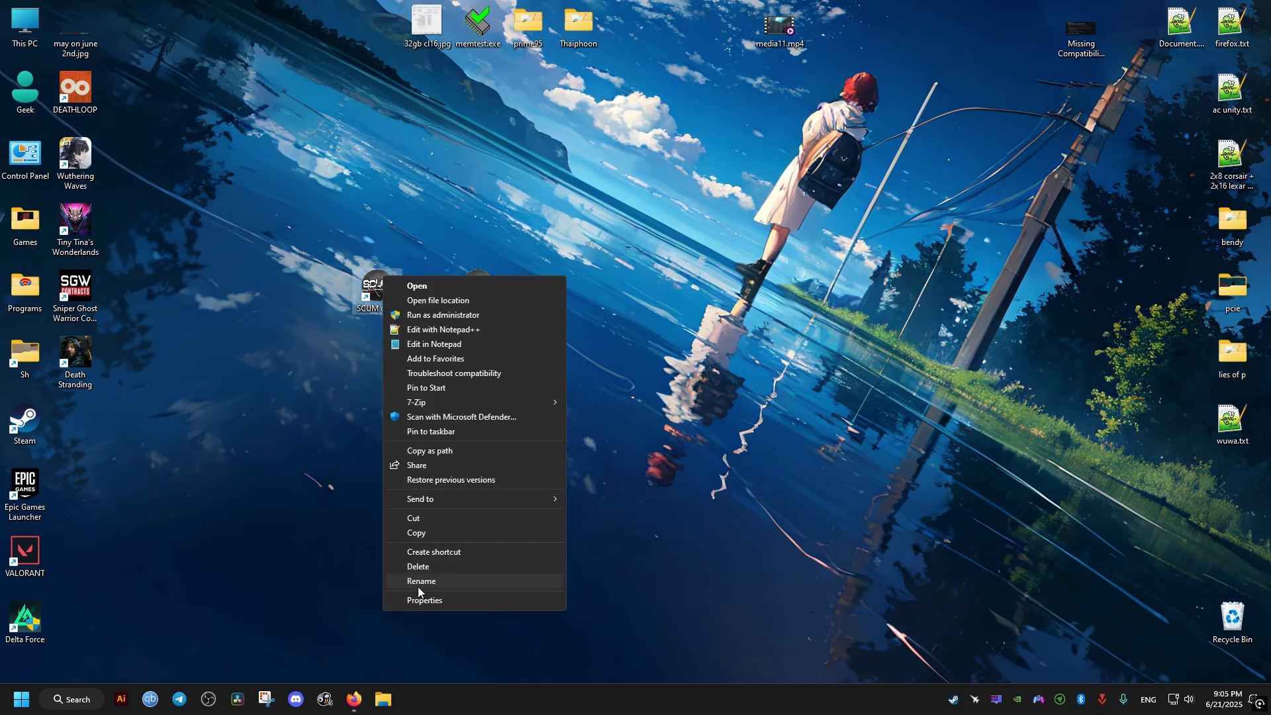
pyautogui.click(424, 599)
pyautogui.click(608, 408)
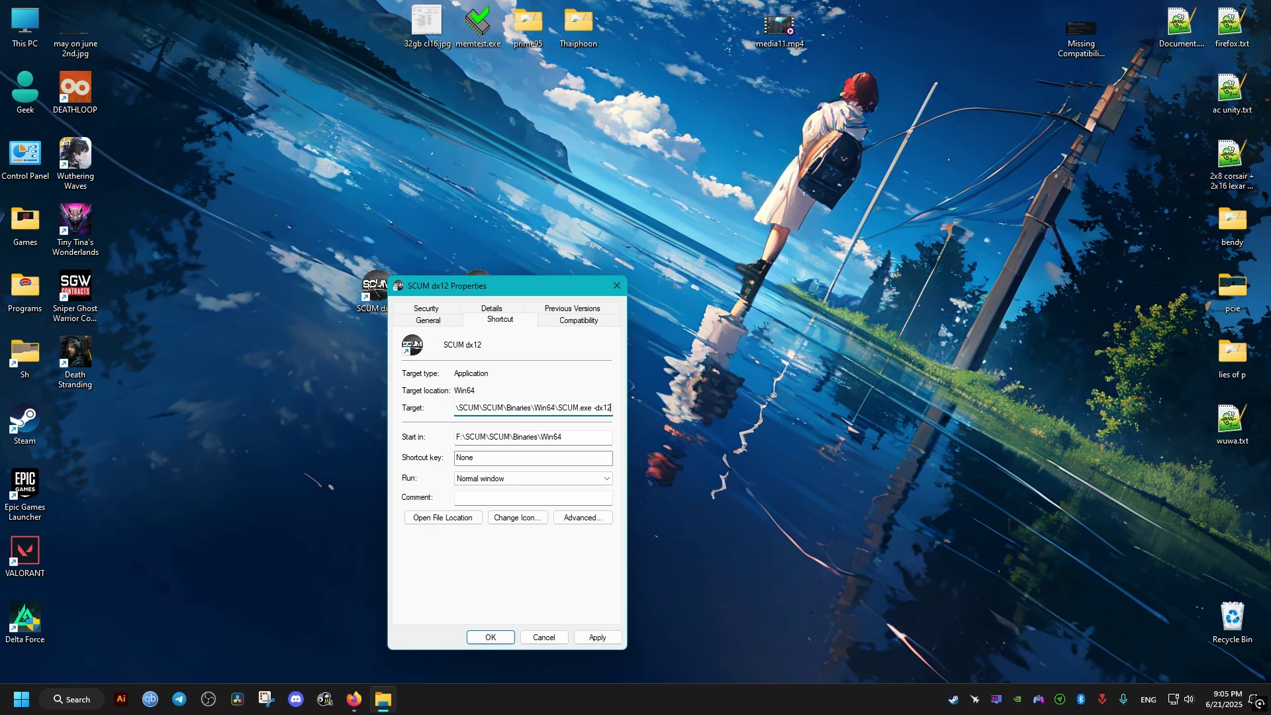
pyautogui.click(599, 637)
# Step: Confirm the shortcut properties, then set VSync to OFF in SCUM's Video options
pyautogui.click(481, 635)
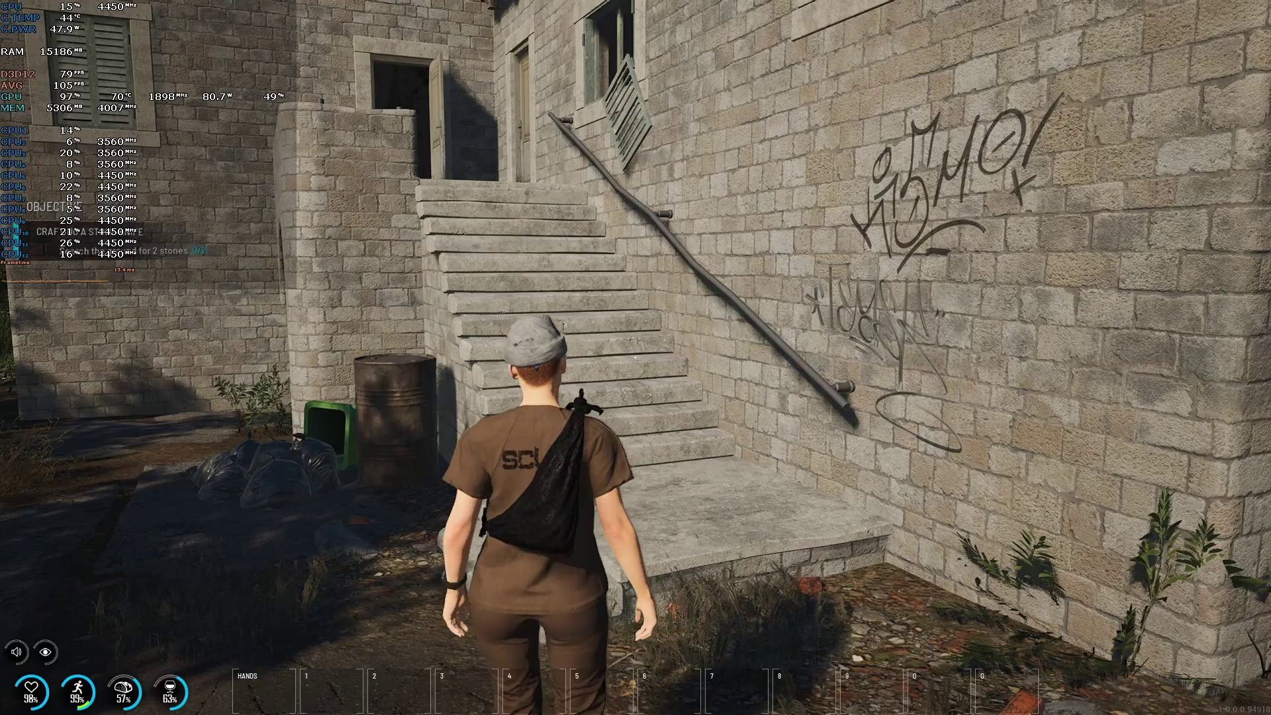
pyautogui.press('Escape')
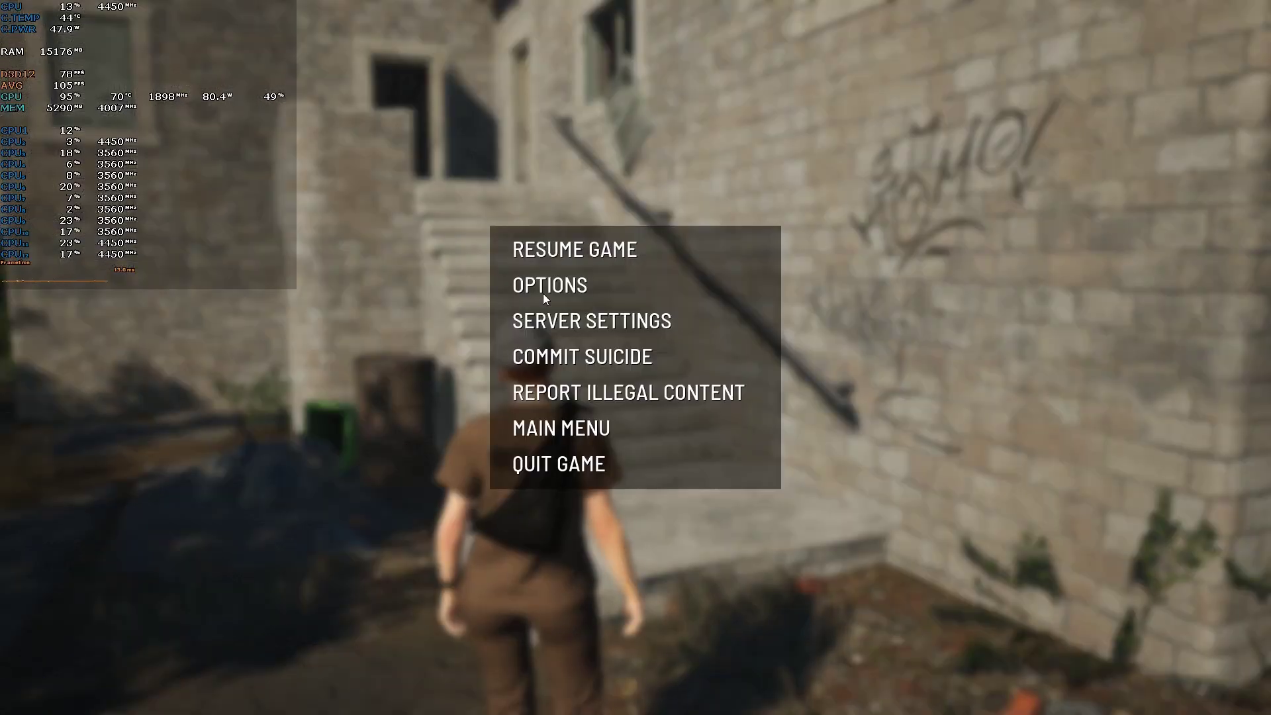
pyautogui.click(543, 292)
pyautogui.click(586, 99)
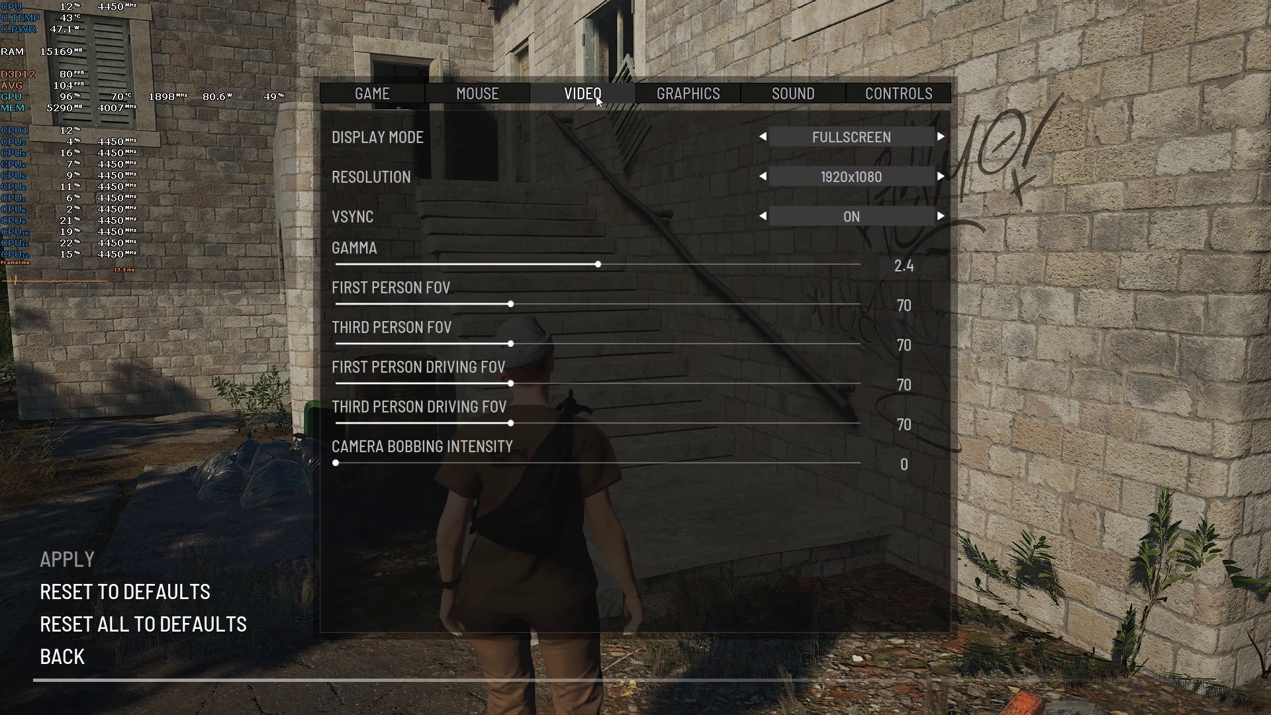
pyautogui.click(728, 218)
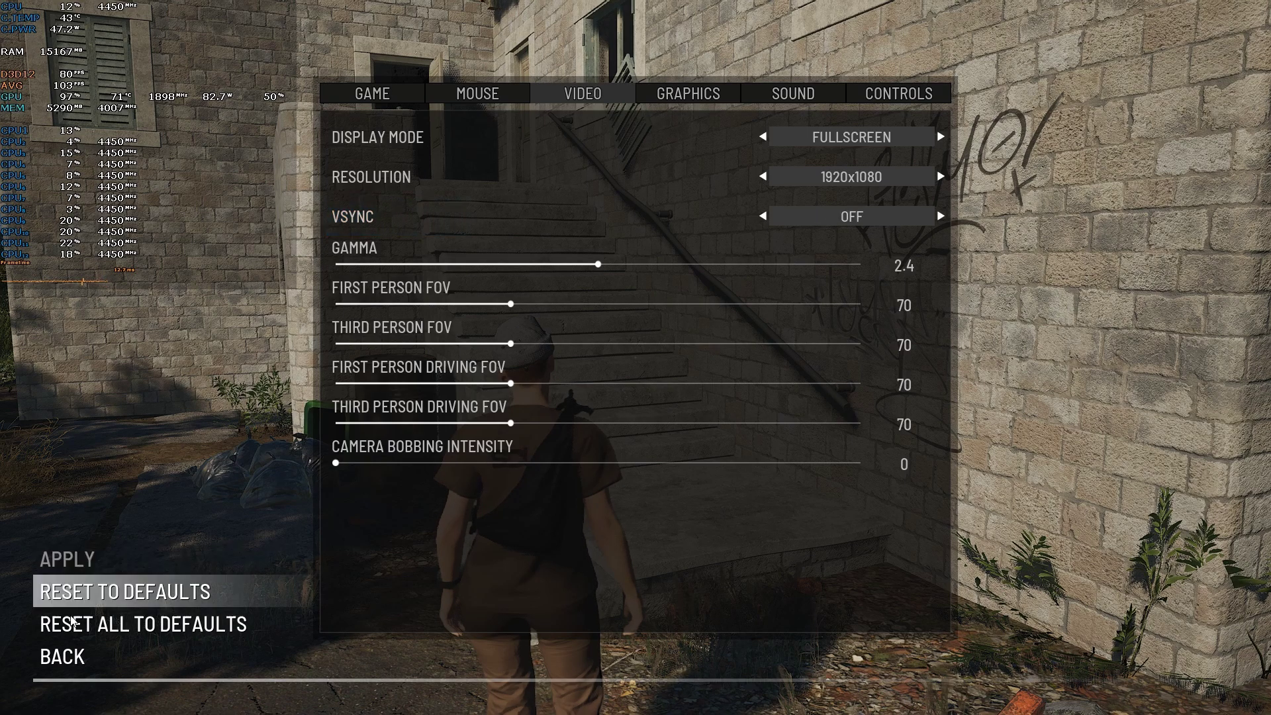
pyautogui.click(76, 658)
# Step: Quit SCUM and open Manage 3D settings in the NVIDIA Control Panel
pyautogui.click(582, 485)
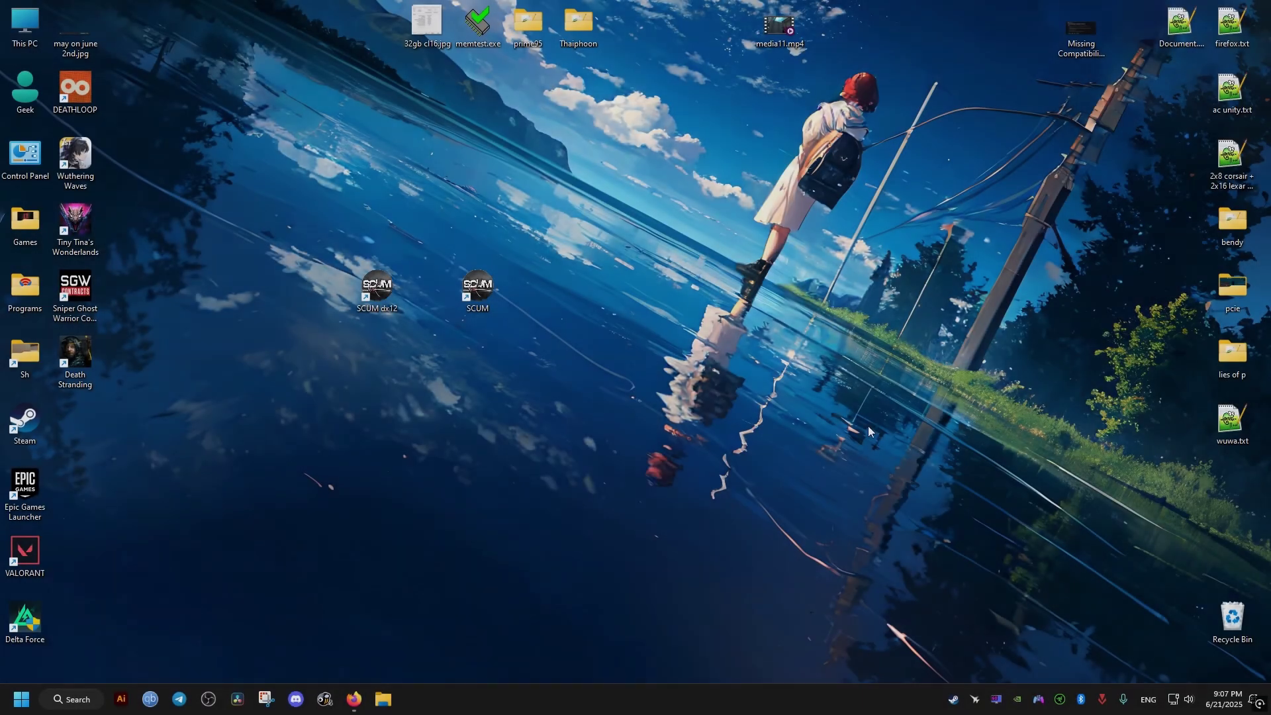
pyautogui.rightClick(1018, 700)
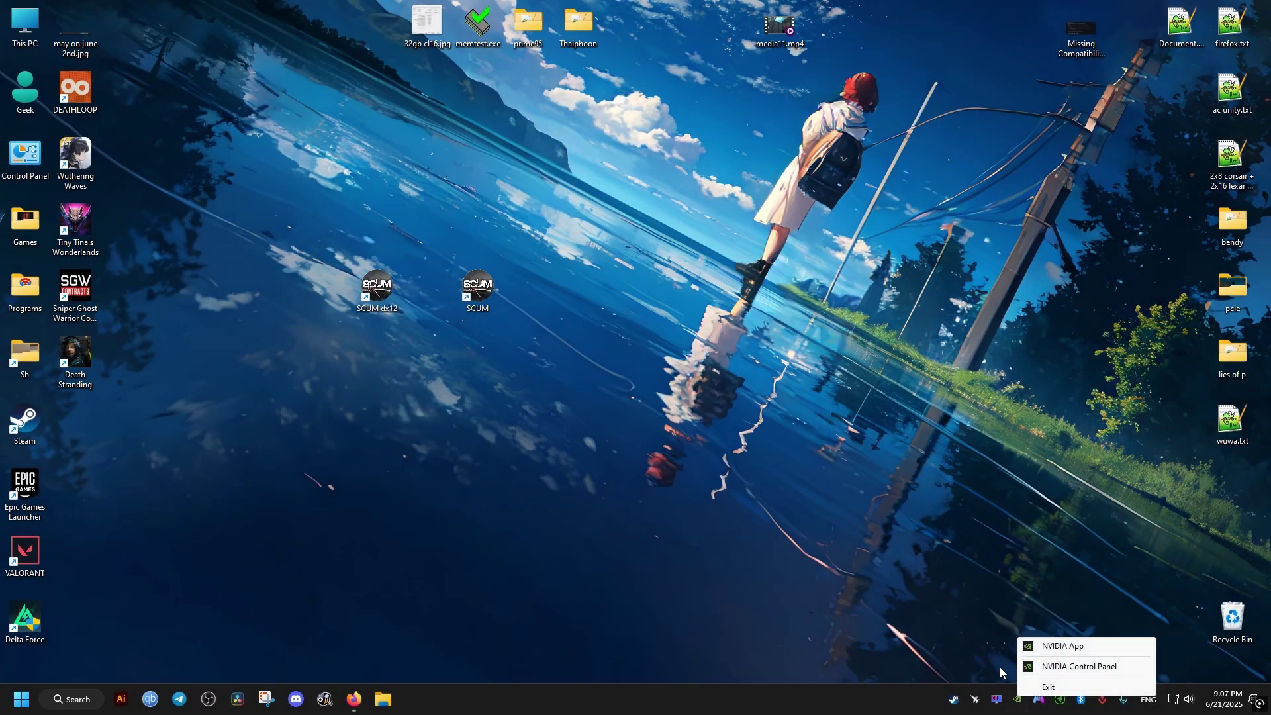
pyautogui.click(1045, 669)
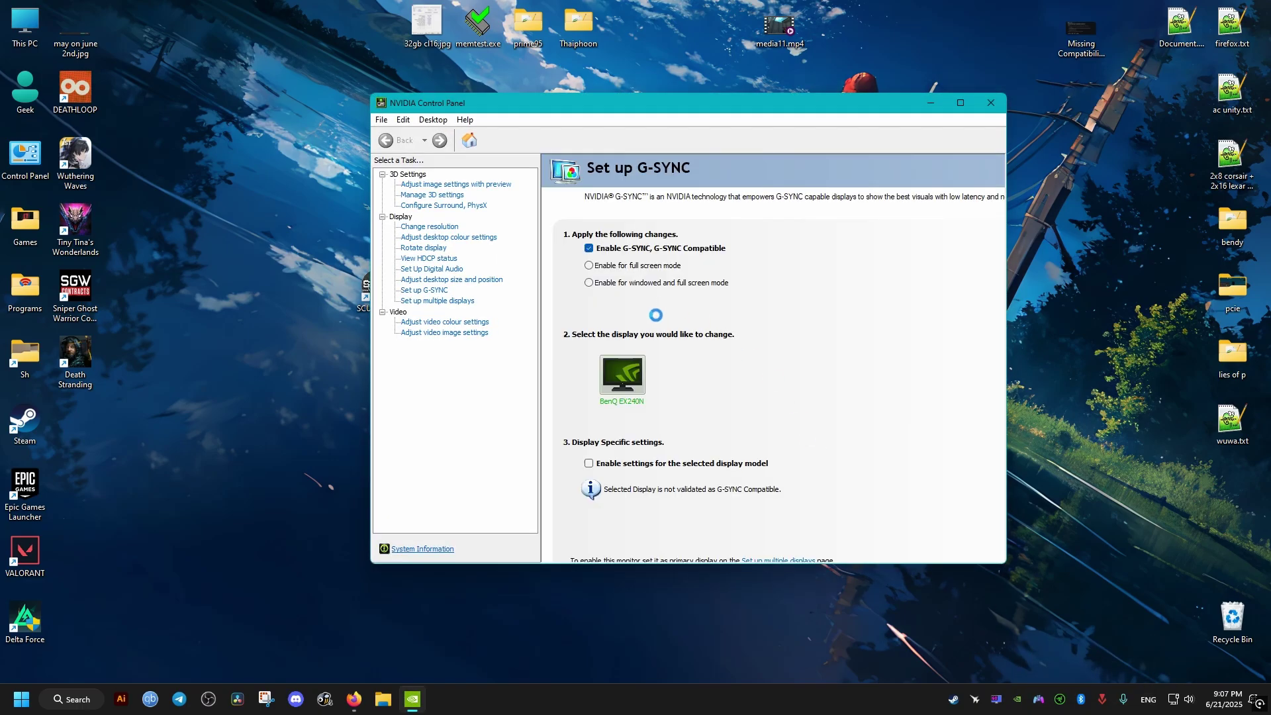
pyautogui.click(434, 196)
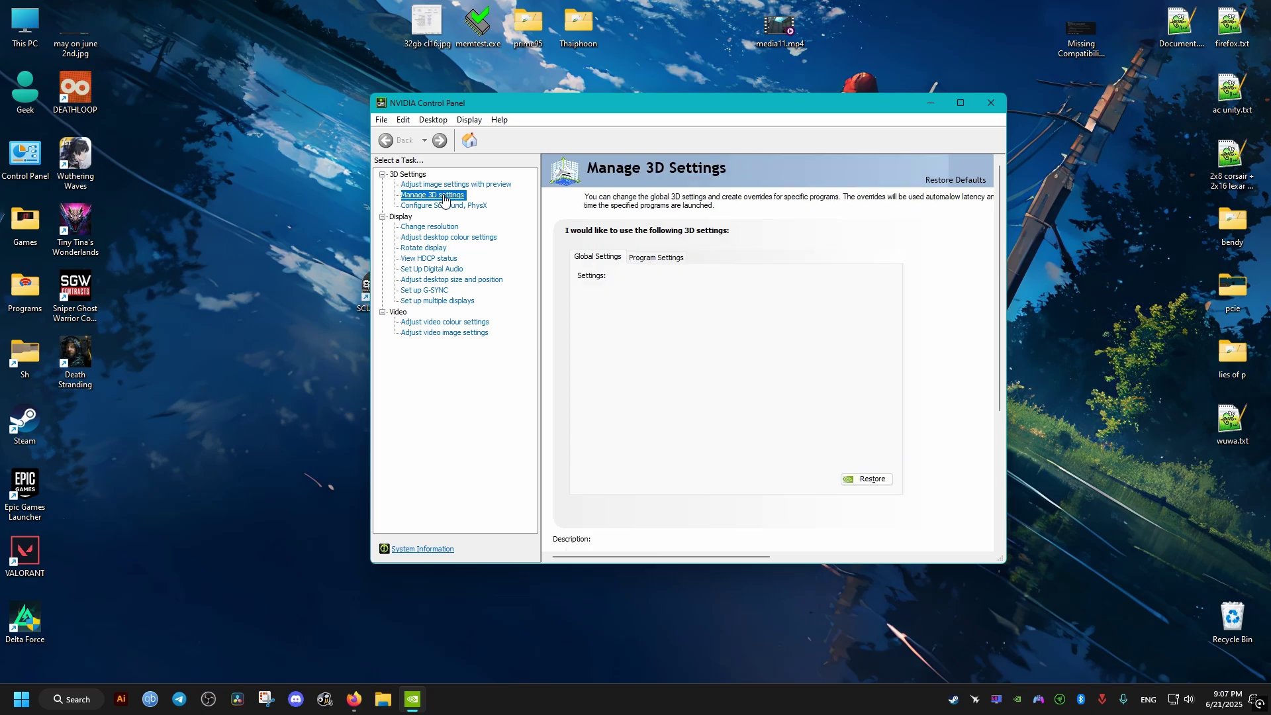
# Step: Add SCUM (scum.exe) as a customised program under Program Settings
pyautogui.click(657, 258)
pyautogui.click(660, 291)
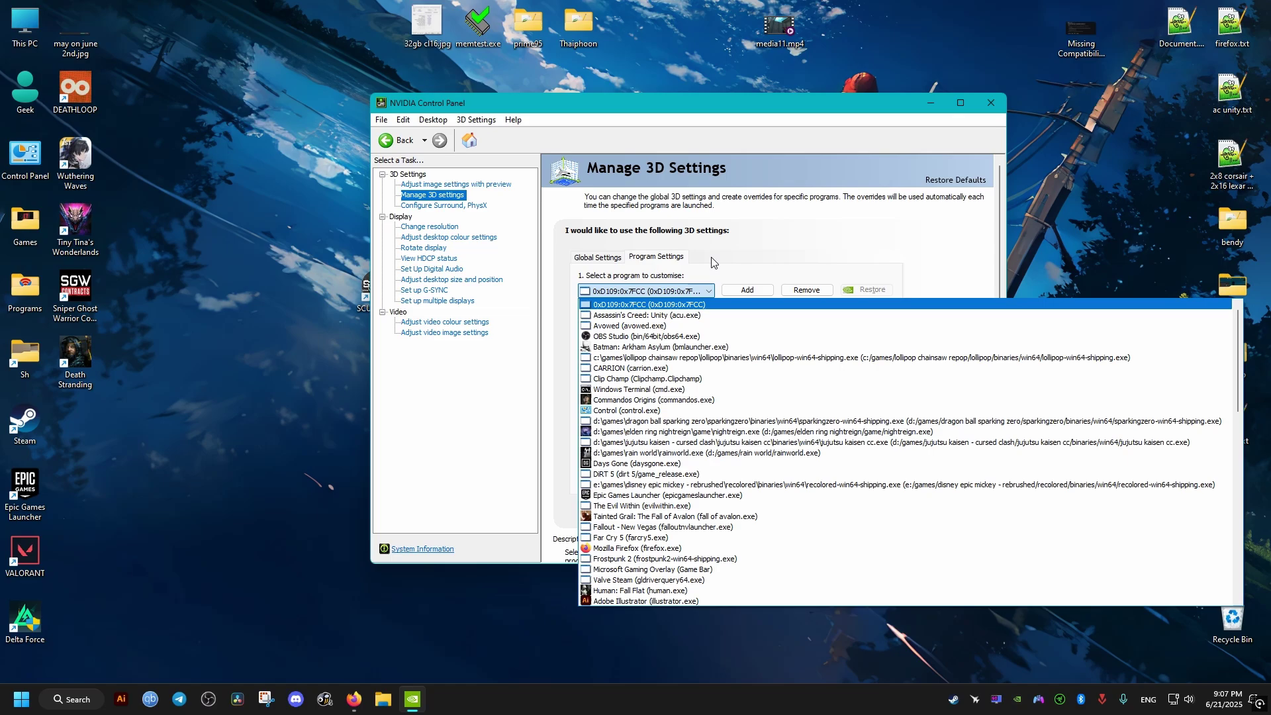
pyautogui.click(758, 271)
pyautogui.click(746, 291)
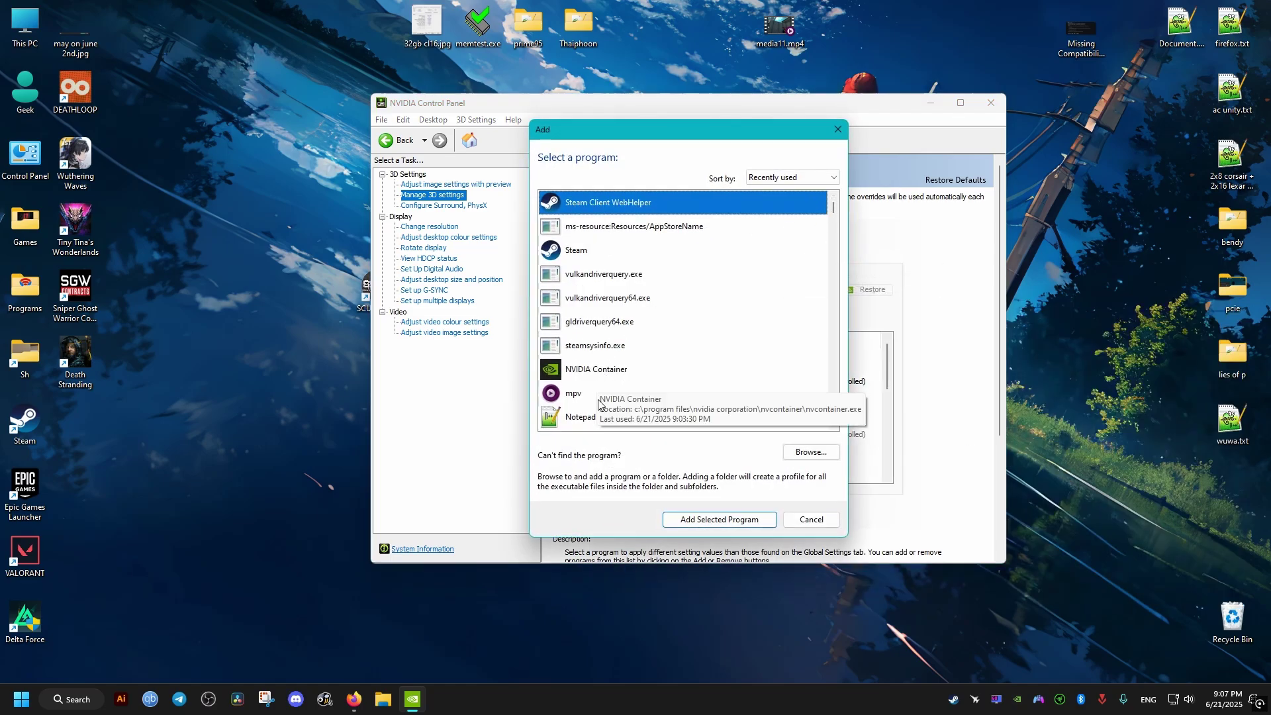
pyautogui.scroll(-4, 622, 365)
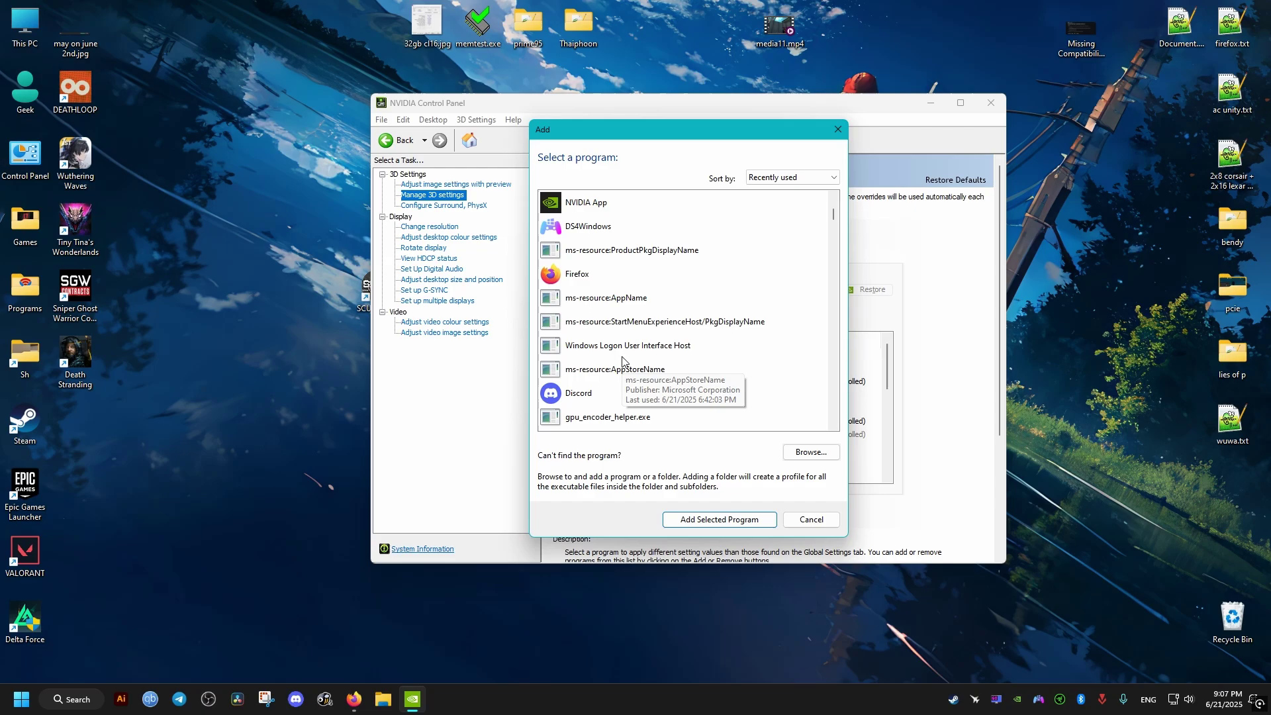
pyautogui.scroll(-3, 623, 366)
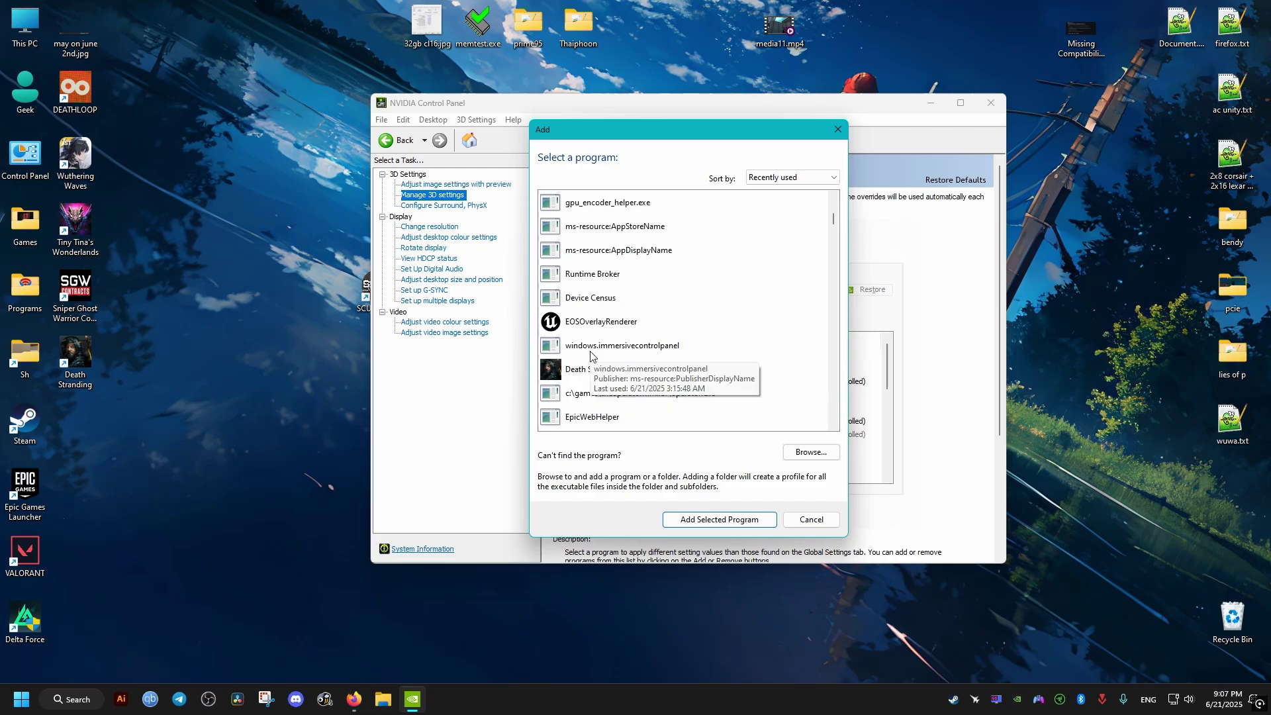
pyautogui.scroll(-2, 605, 329)
pyautogui.click(549, 323)
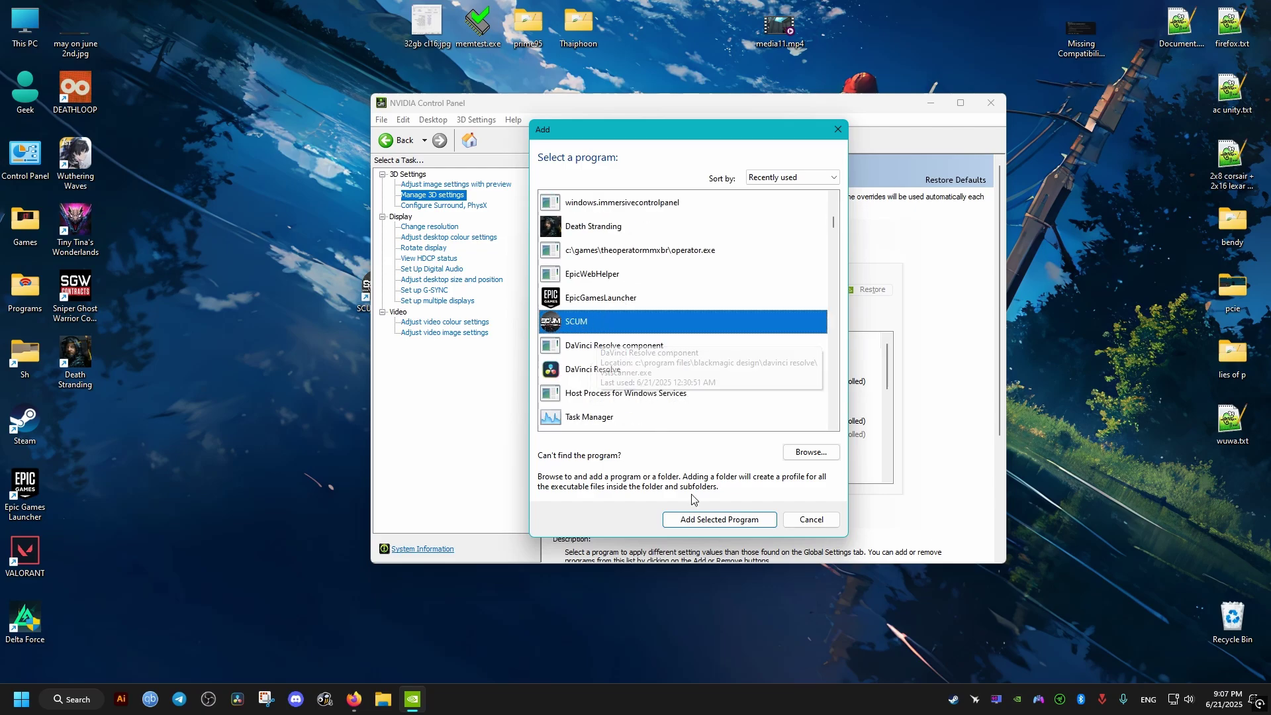
pyautogui.click(702, 519)
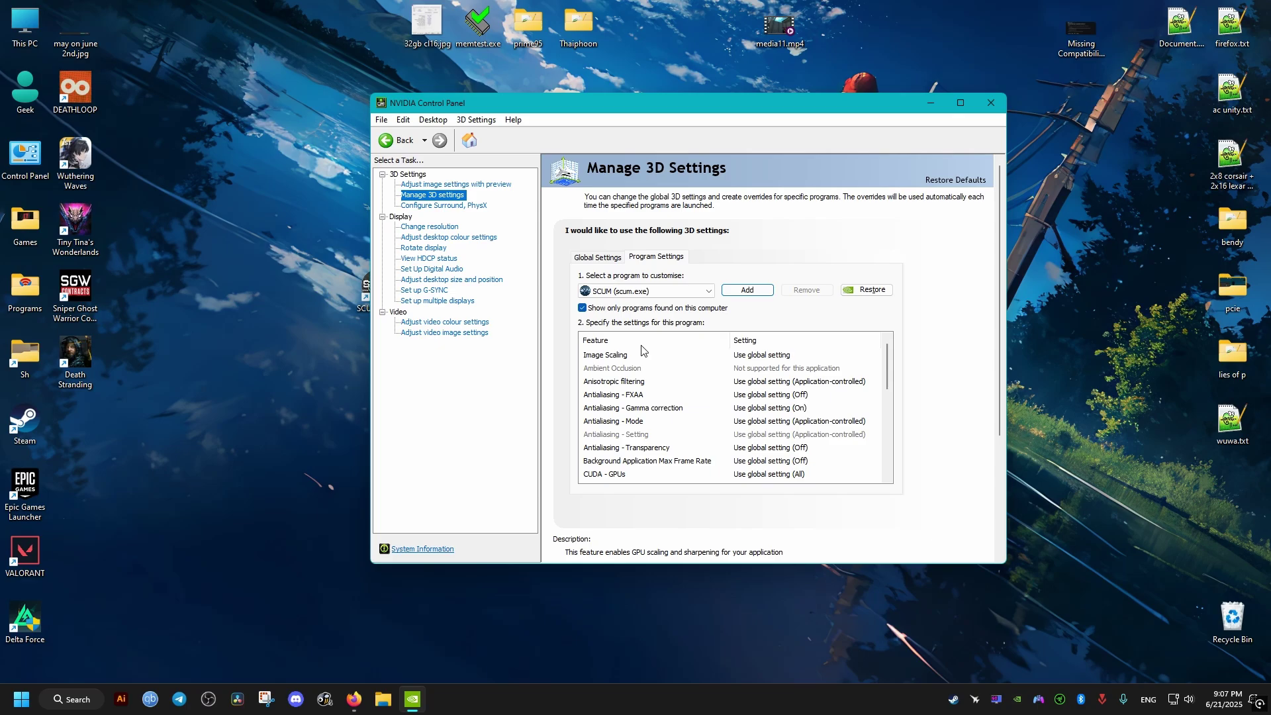
# Step: Set SCUM's Low Latency Mode to Ultra and Max Frame Rate to 60 FPS, then close
pyautogui.scroll(-2, 886, 362)
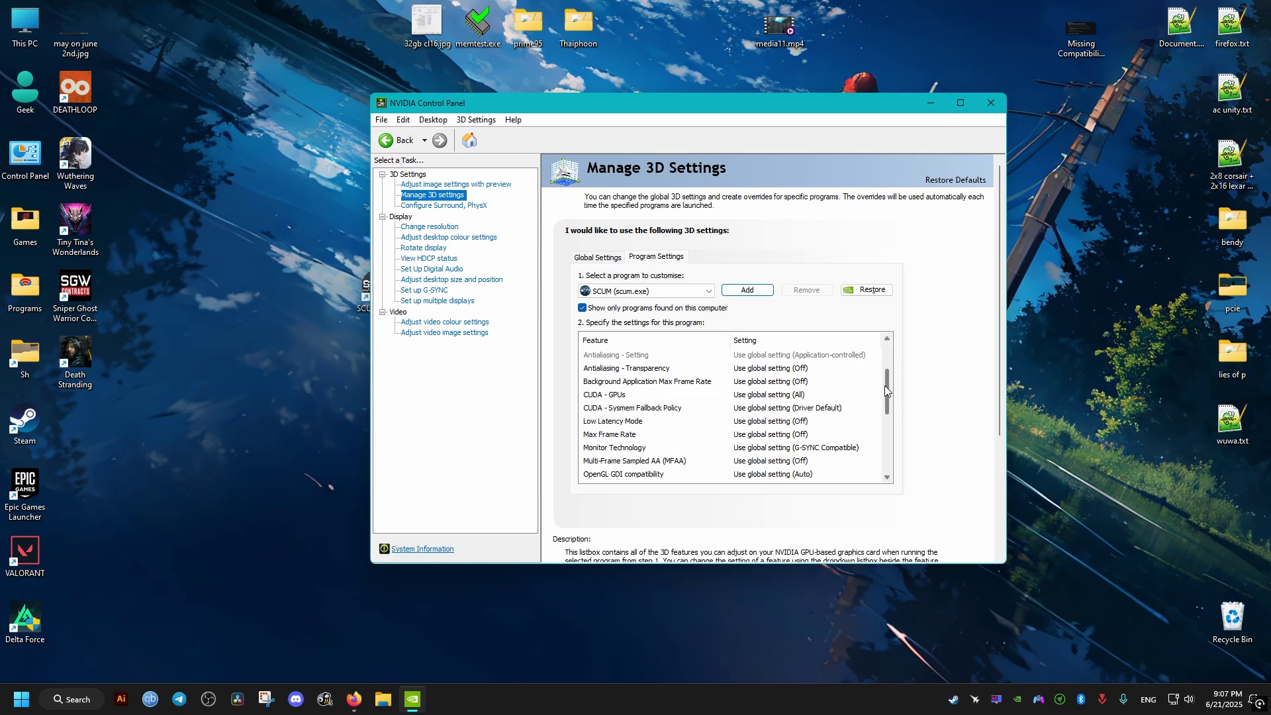
pyautogui.click(604, 423)
pyautogui.click(804, 421)
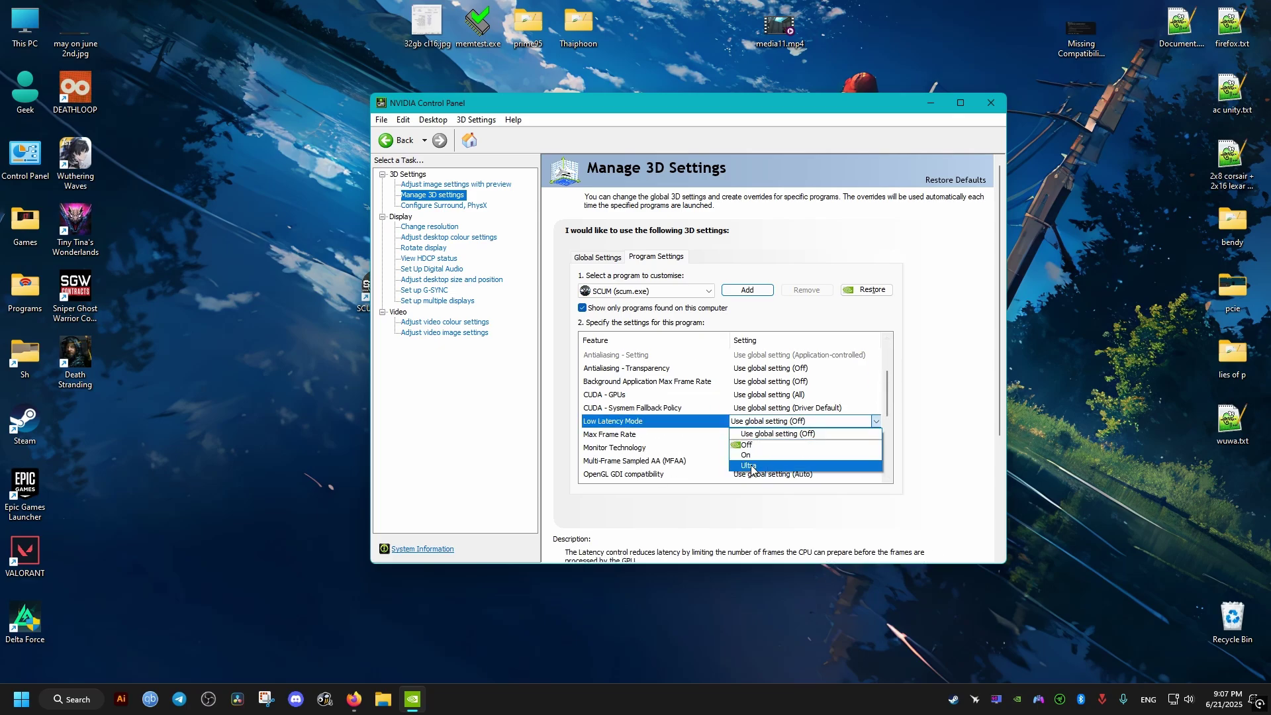
pyautogui.click(828, 465)
pyautogui.moveTo(888, 380); pyautogui.dragTo(888, 410)
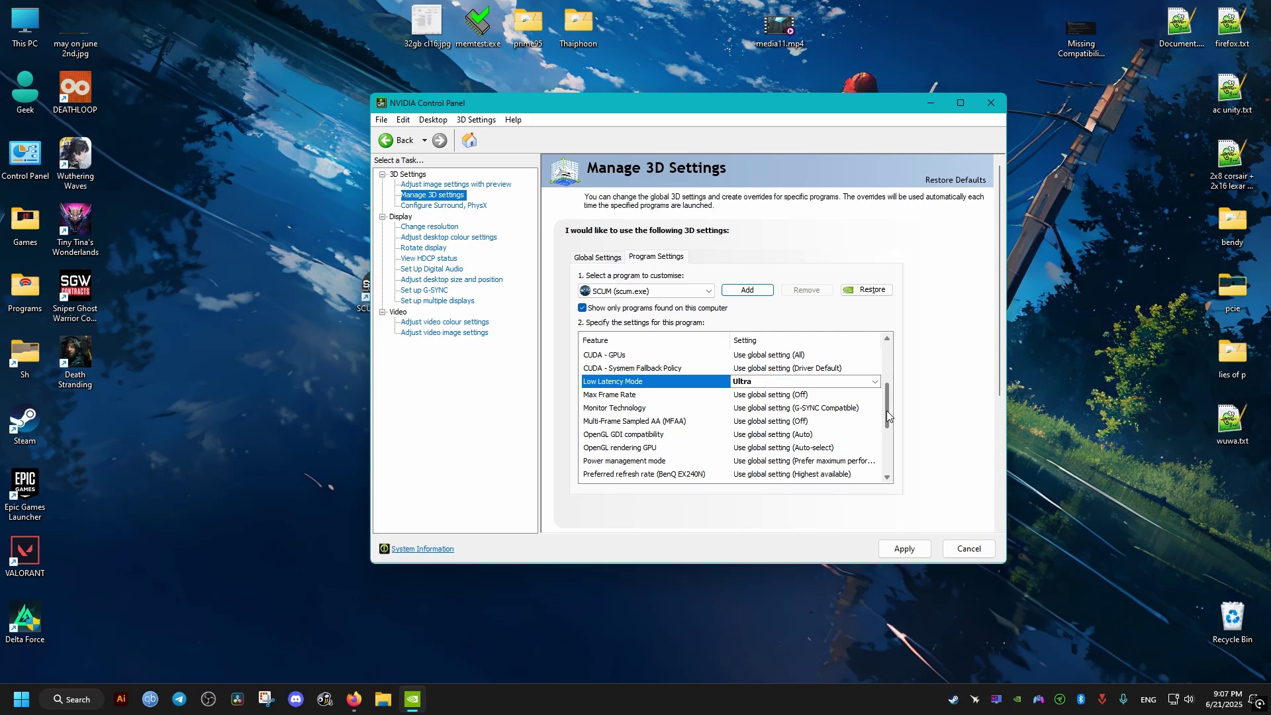
pyautogui.click(650, 397)
pyautogui.click(778, 396)
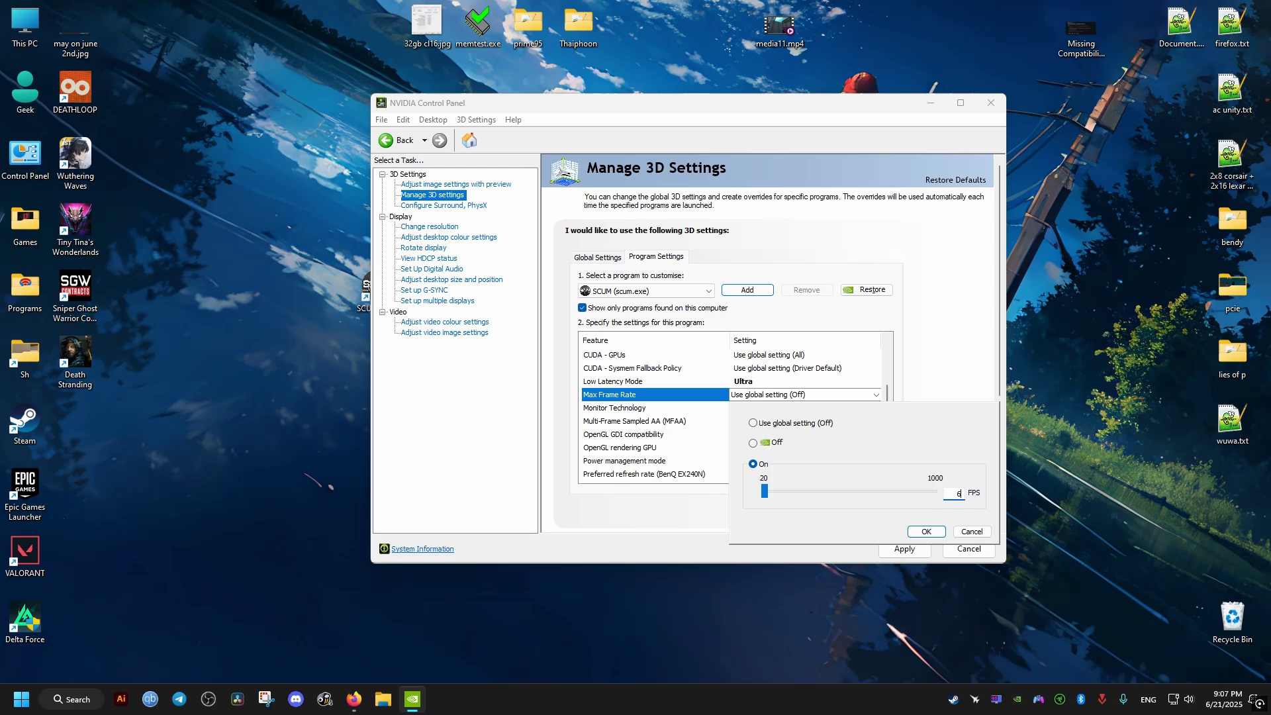
pyautogui.click(928, 533)
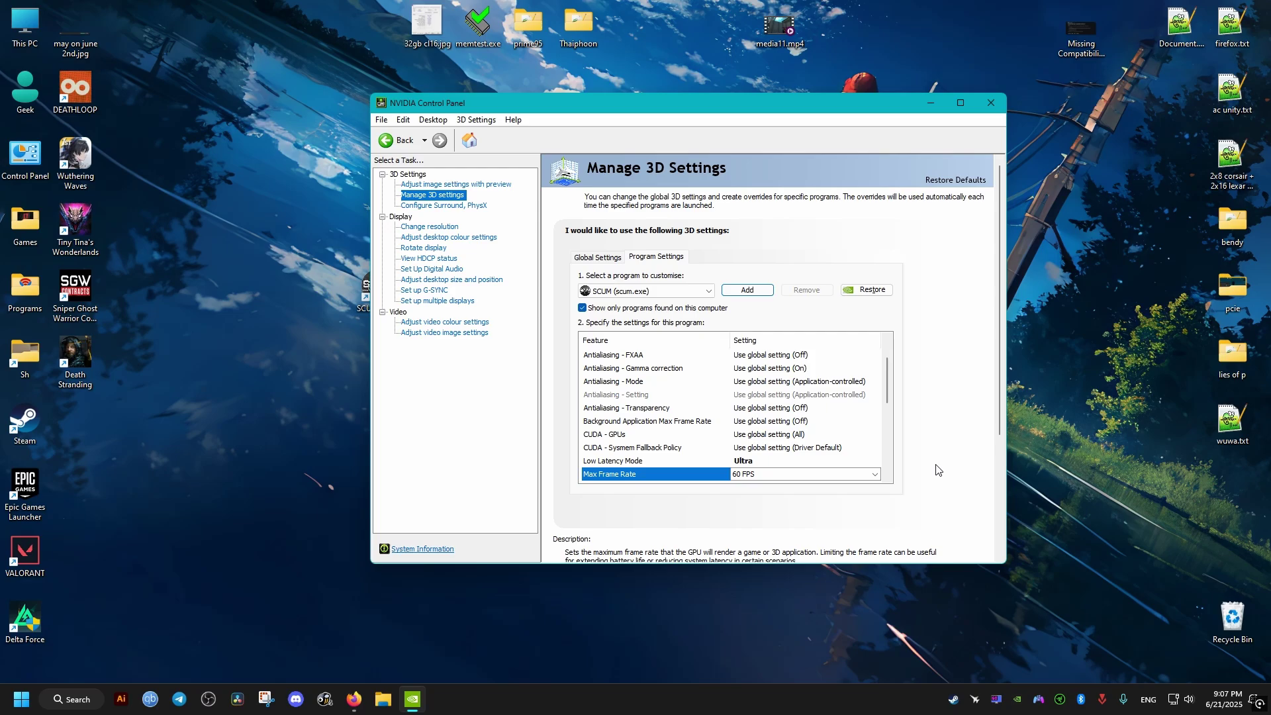
pyautogui.click(991, 104)
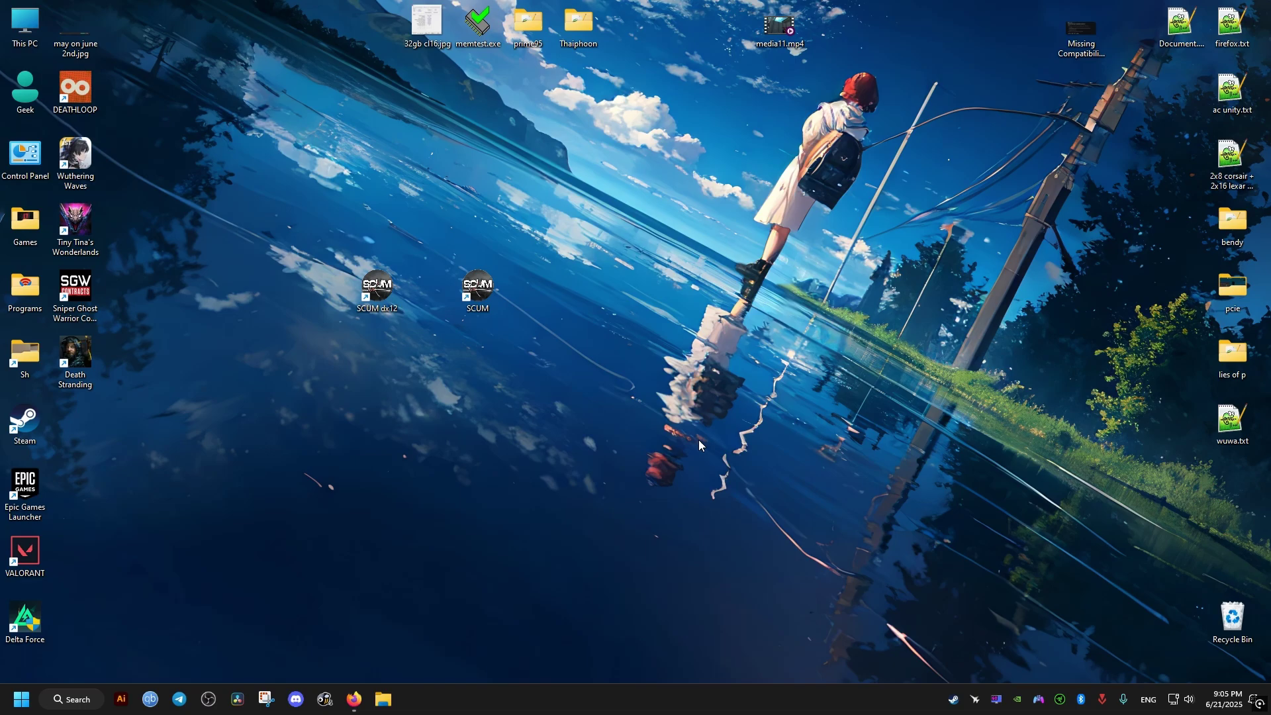
# Step: Browse to the user profile folder under C:\Users
pyautogui.doubleClick(24, 25)
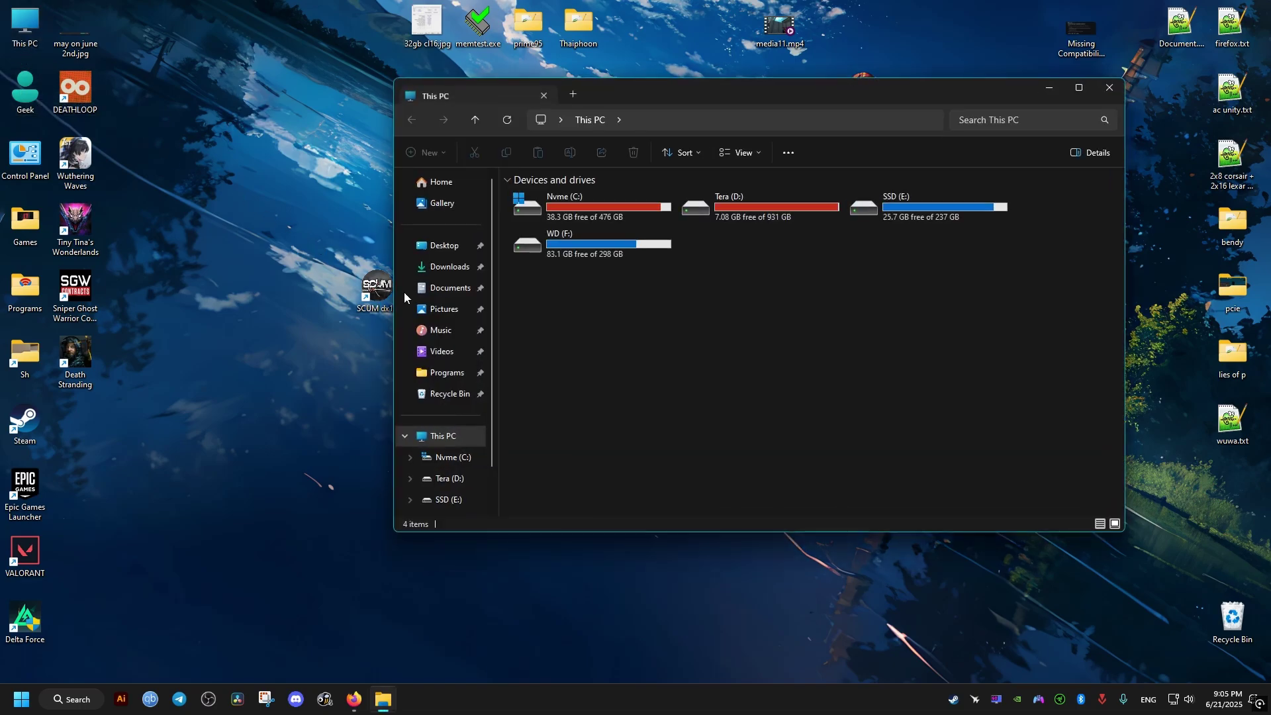
pyautogui.doubleClick(594, 232)
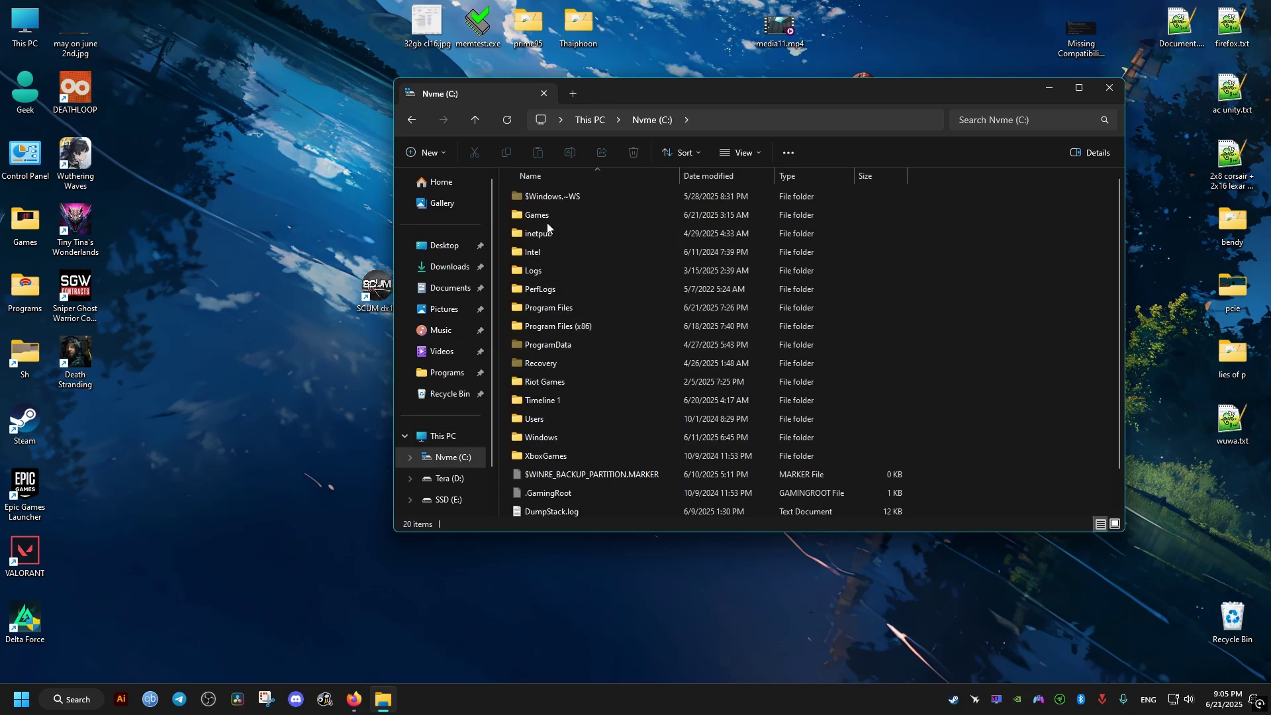
pyautogui.doubleClick(556, 417)
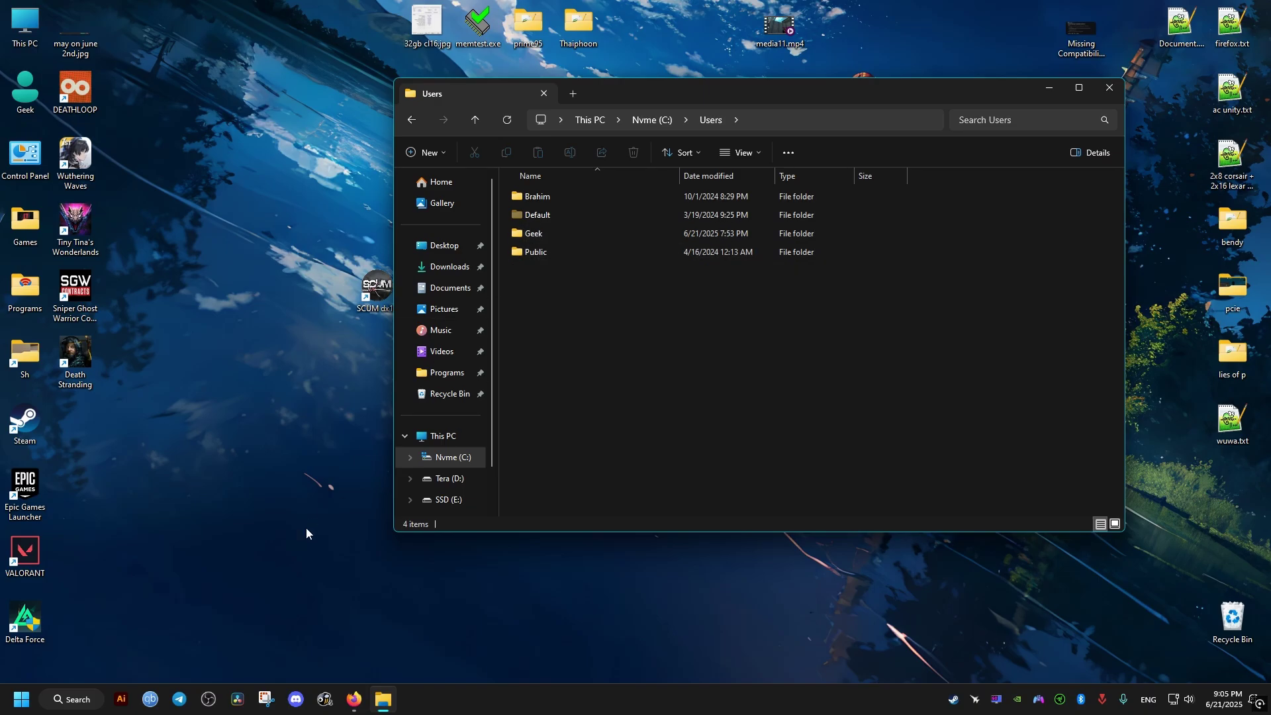
pyautogui.click(21, 700)
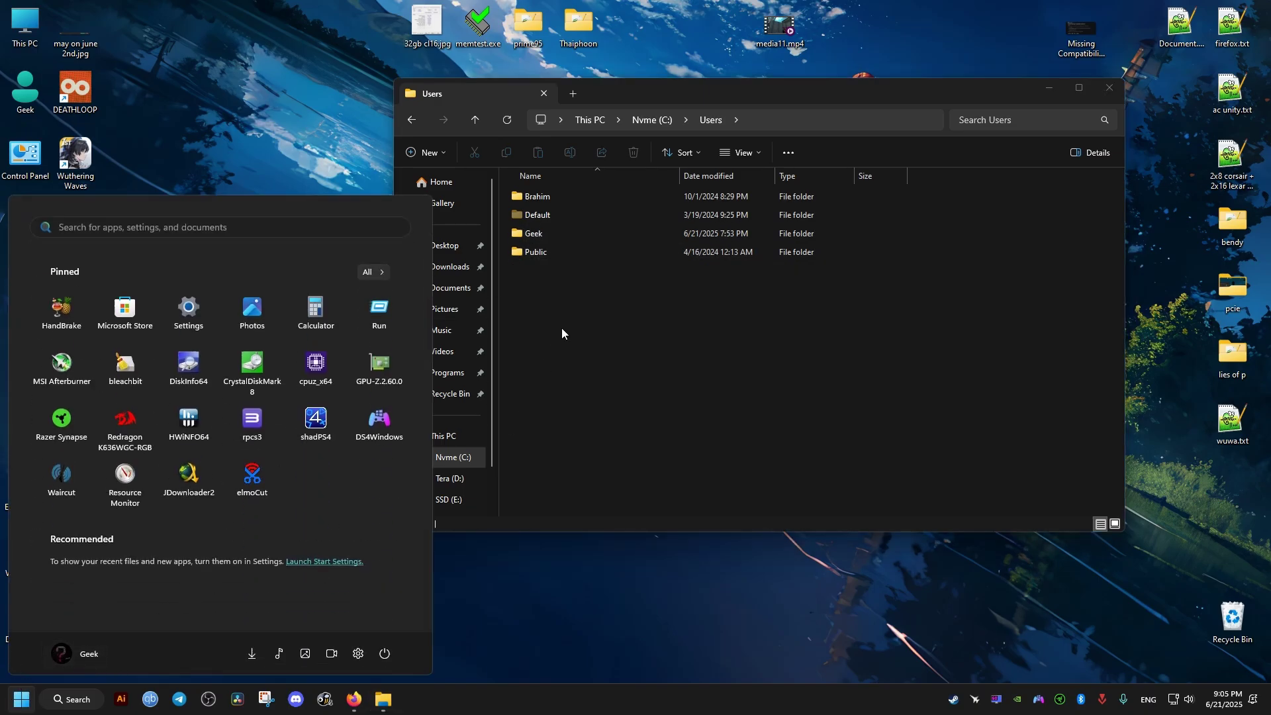
pyautogui.click(550, 233)
pyautogui.doubleClick(550, 232)
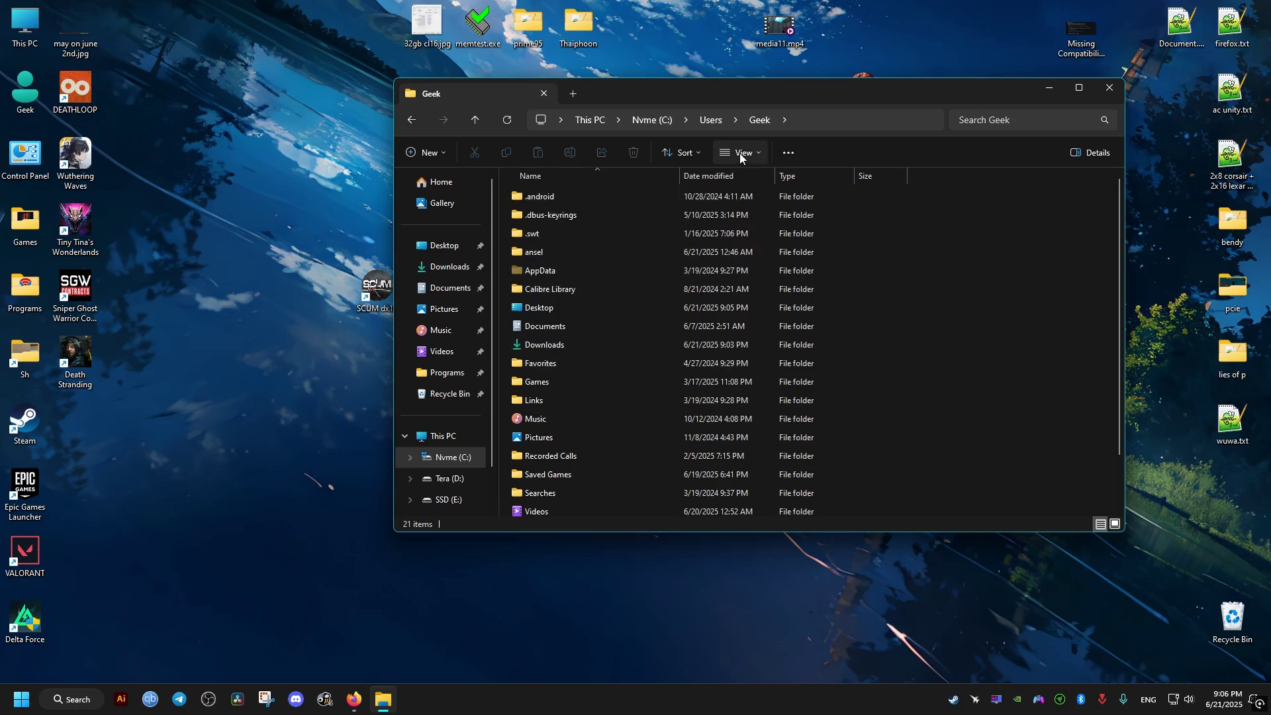
# Step: Turn on showing hidden files, folders and drives in the folder options
pyautogui.click(756, 152)
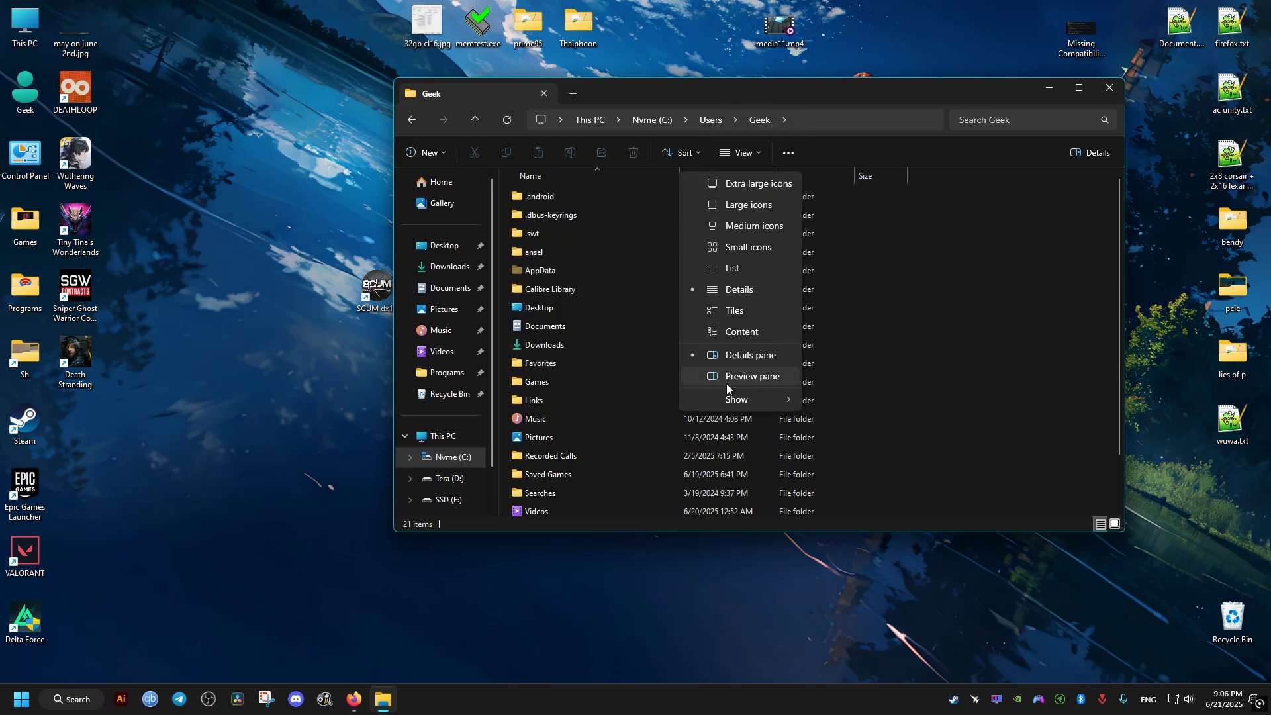
pyautogui.moveTo(778, 398)
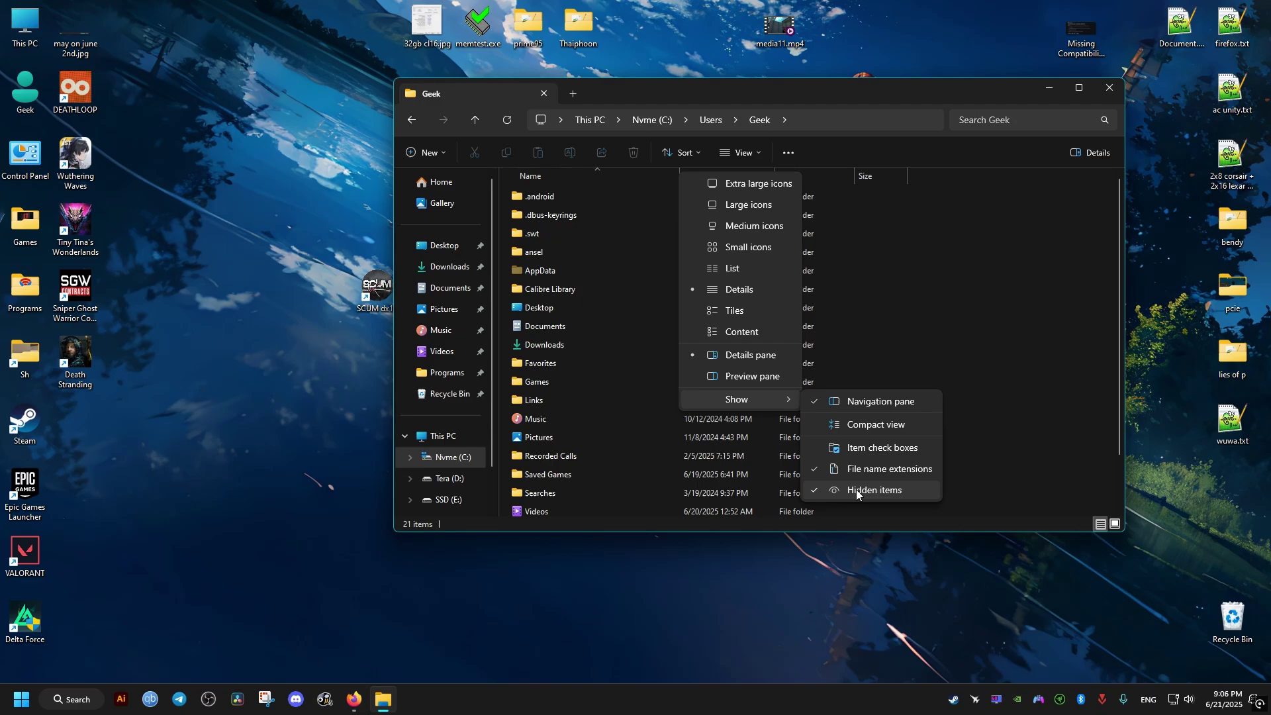
pyautogui.click(876, 491)
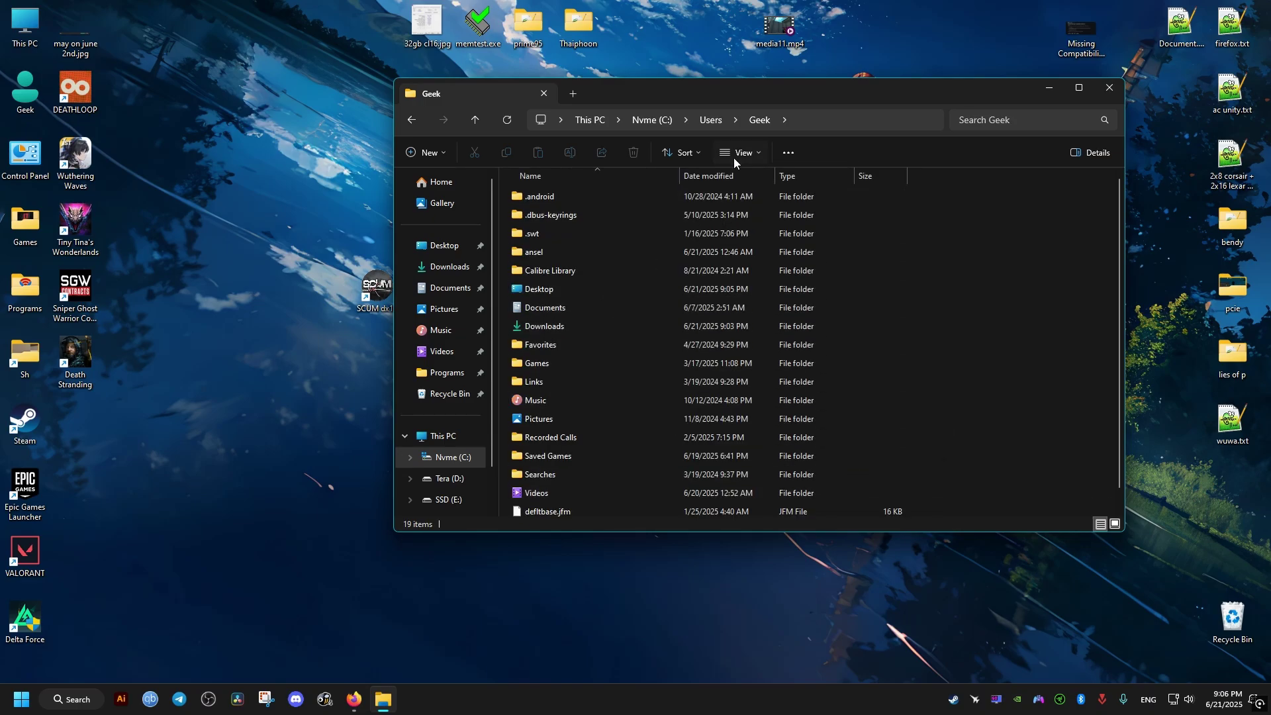
pyautogui.click(735, 155)
pyautogui.moveTo(743, 401)
pyautogui.click(871, 492)
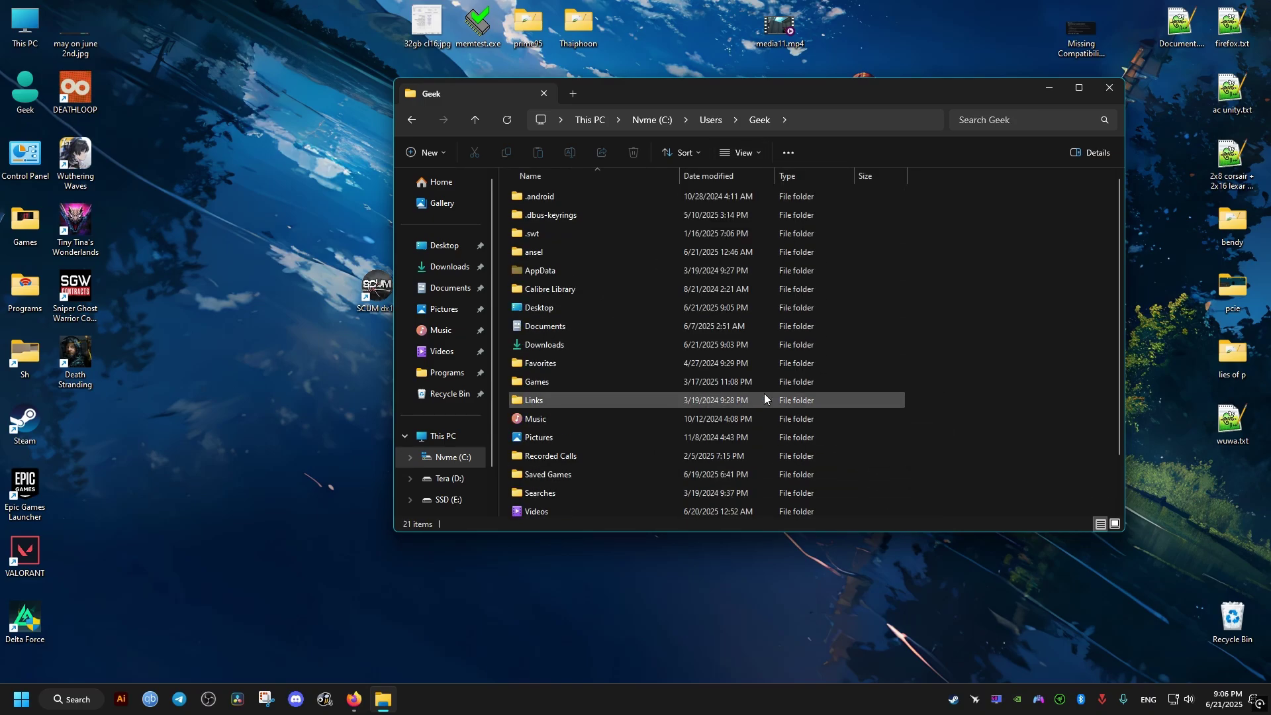
pyautogui.click(786, 153)
pyautogui.click(735, 327)
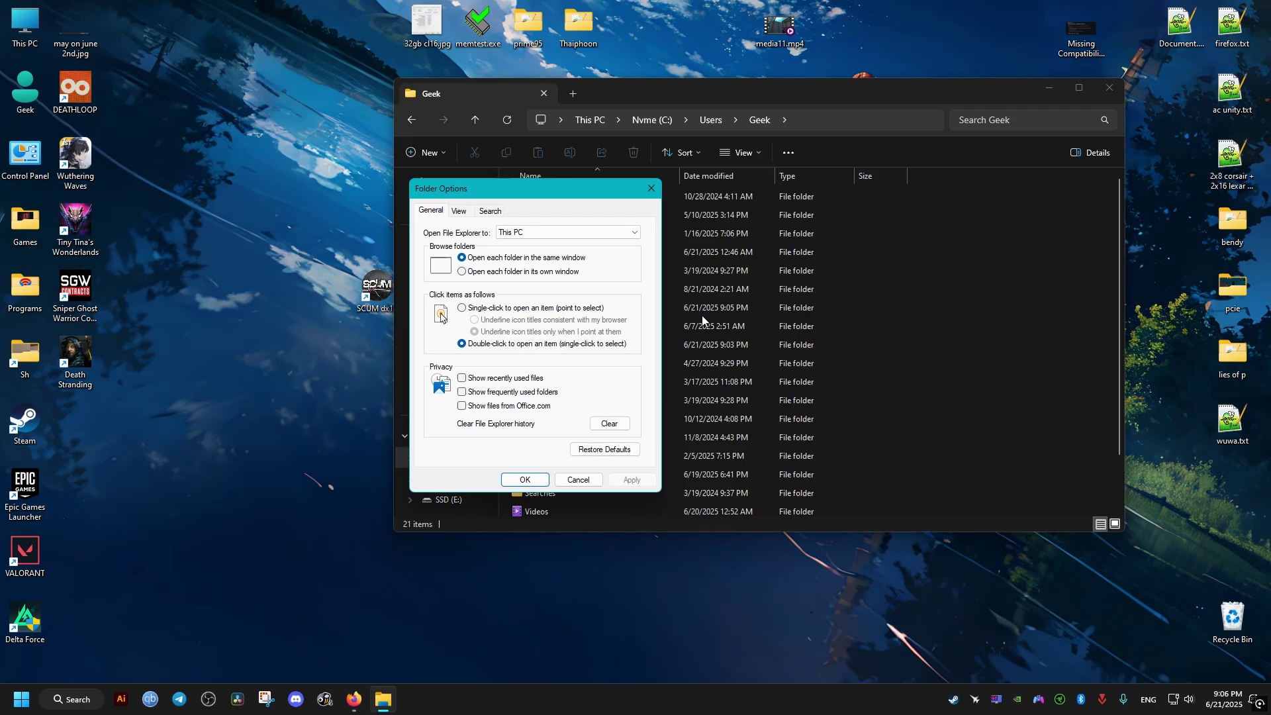
pyautogui.click(458, 211)
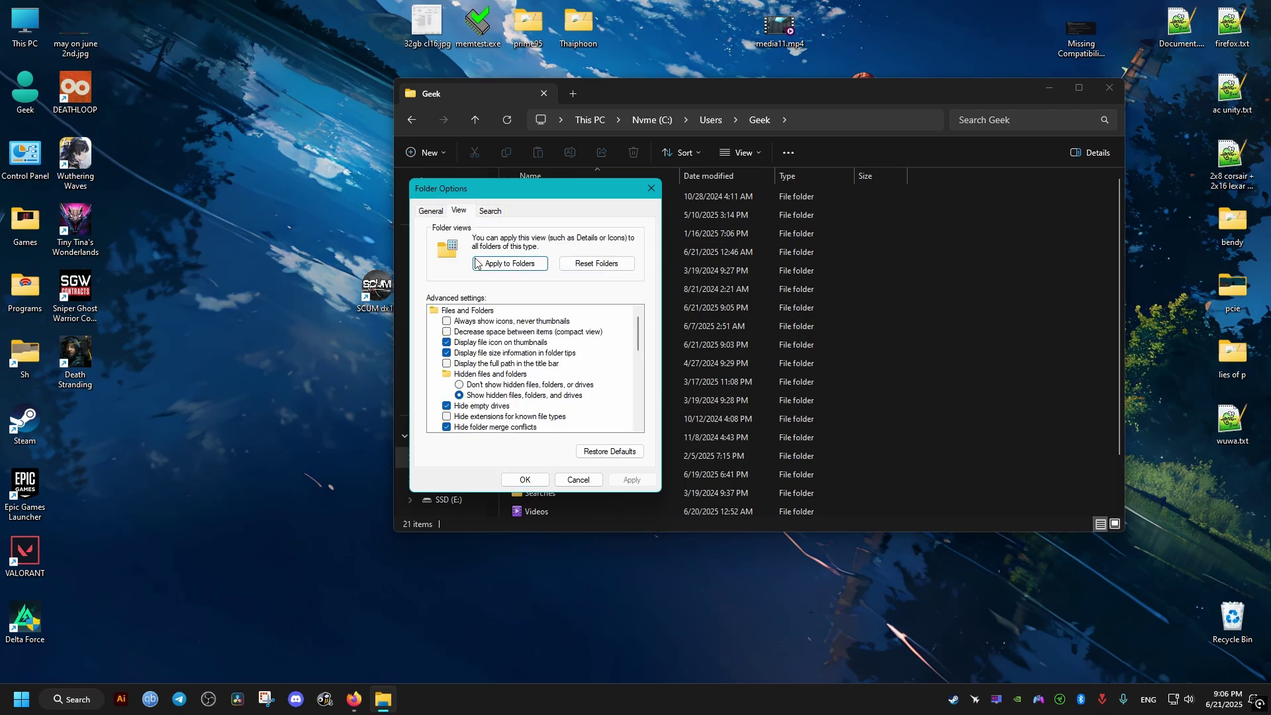
pyautogui.click(505, 395)
pyautogui.click(532, 480)
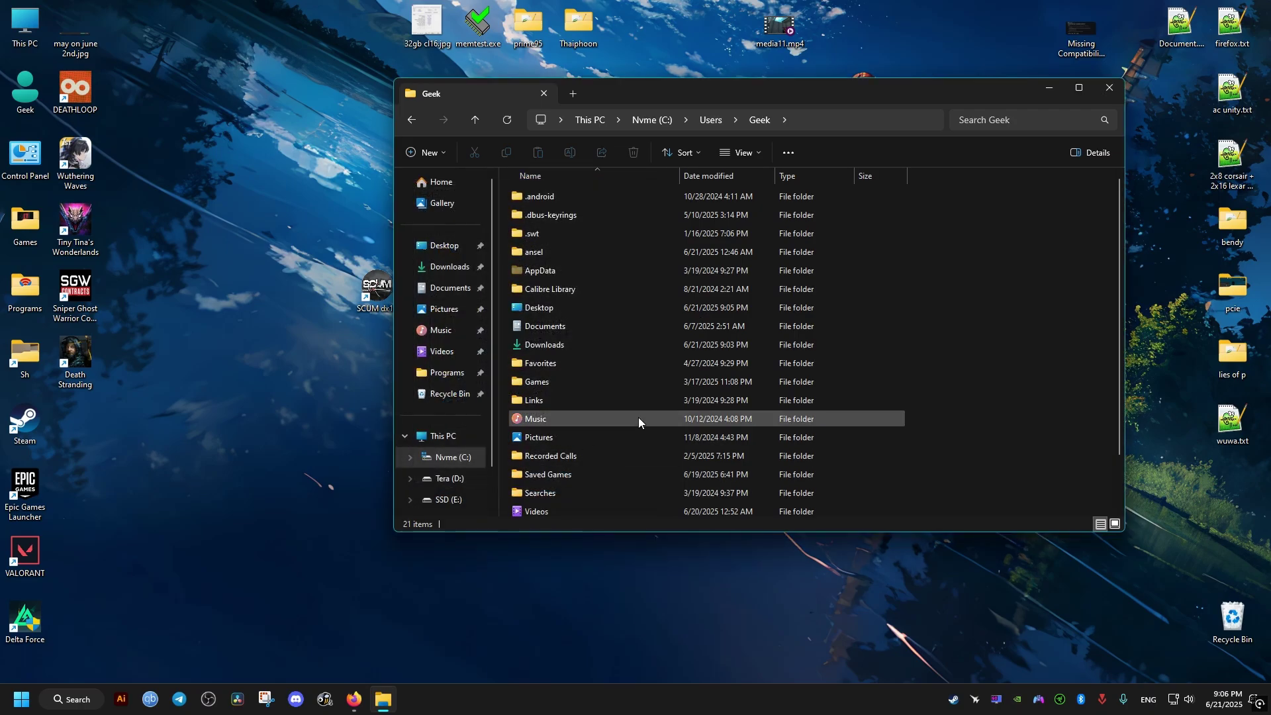
# Step: Open GameUserSettings.ini from AppData\Local\SCUM\Saved\Config\WindowsNoEditor in Notepad
pyautogui.doubleClick(567, 269)
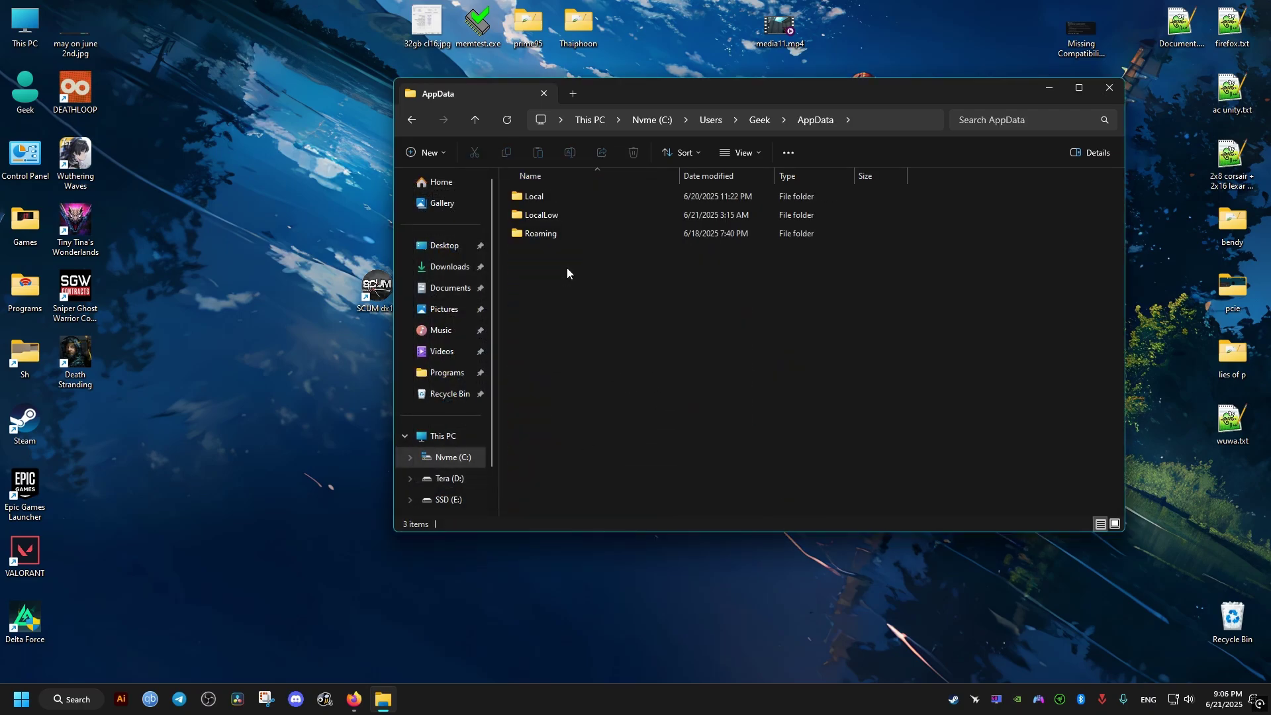
pyautogui.doubleClick(547, 197)
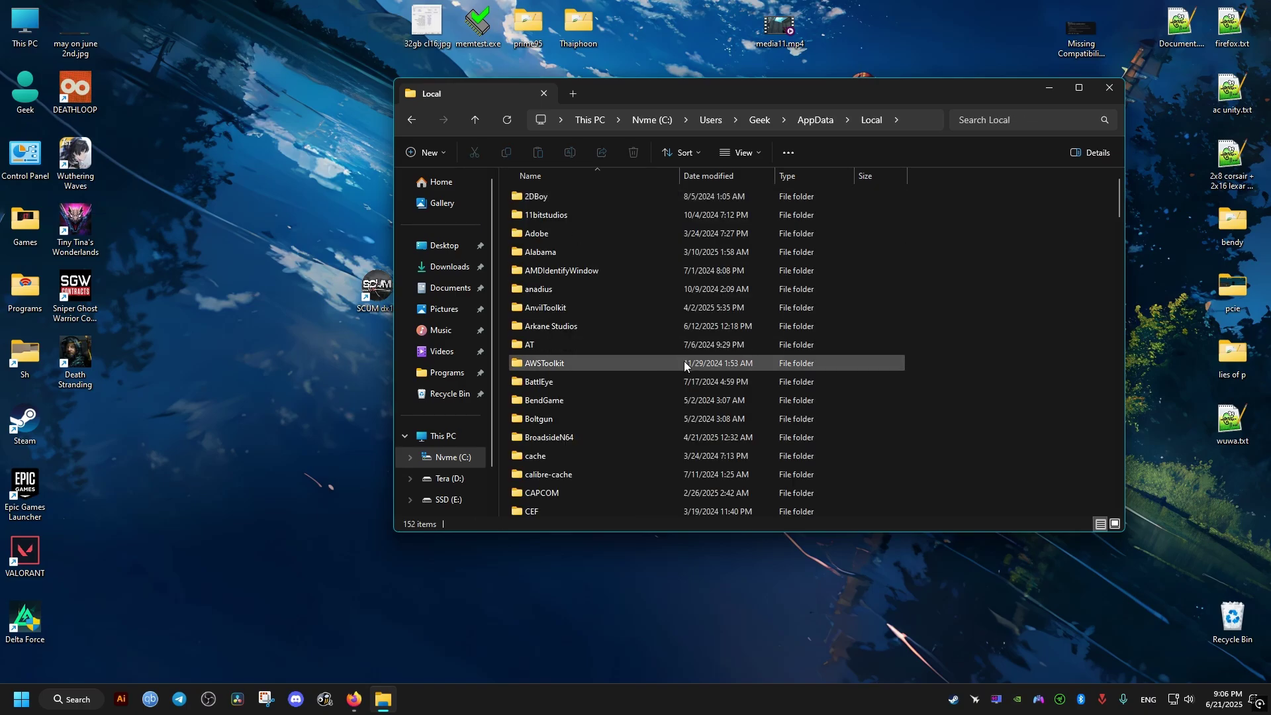
pyautogui.write('sai')
pyautogui.press('Down')
pyautogui.press('Down')
pyautogui.press('Down')
pyautogui.press('Down')
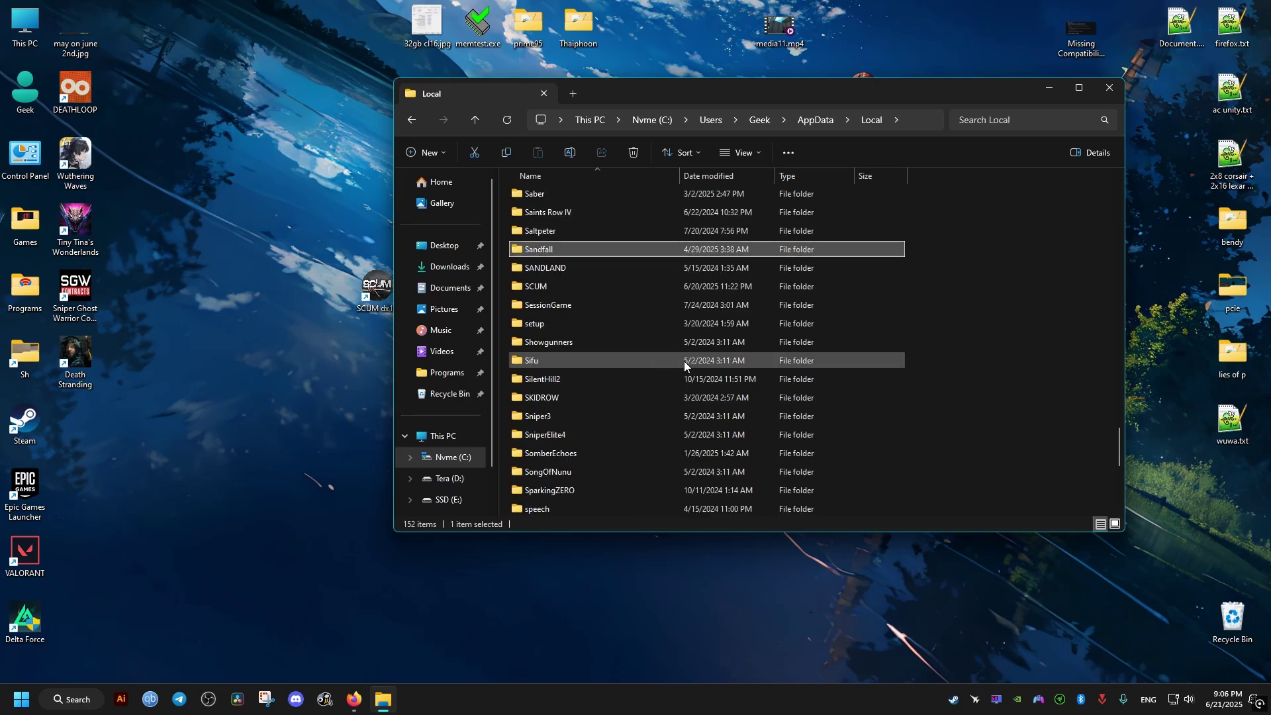
pyautogui.doubleClick(548, 284)
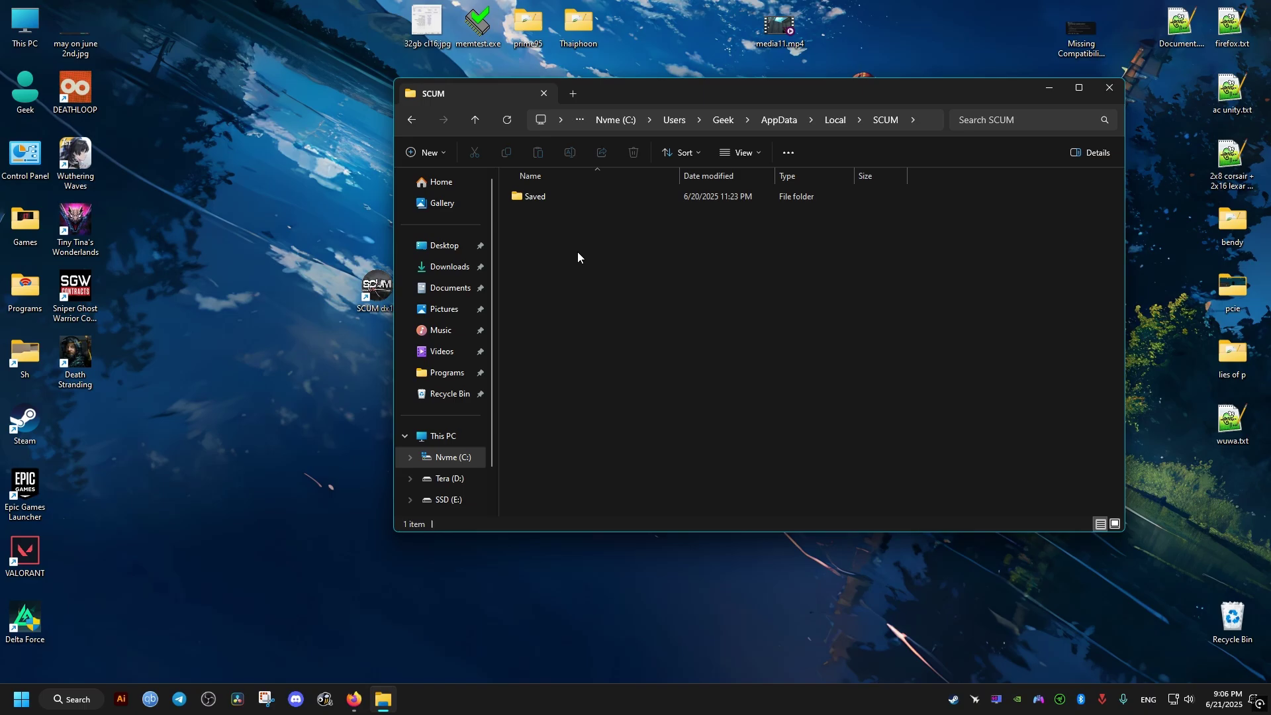
pyautogui.doubleClick(566, 195)
pyautogui.doubleClick(566, 195)
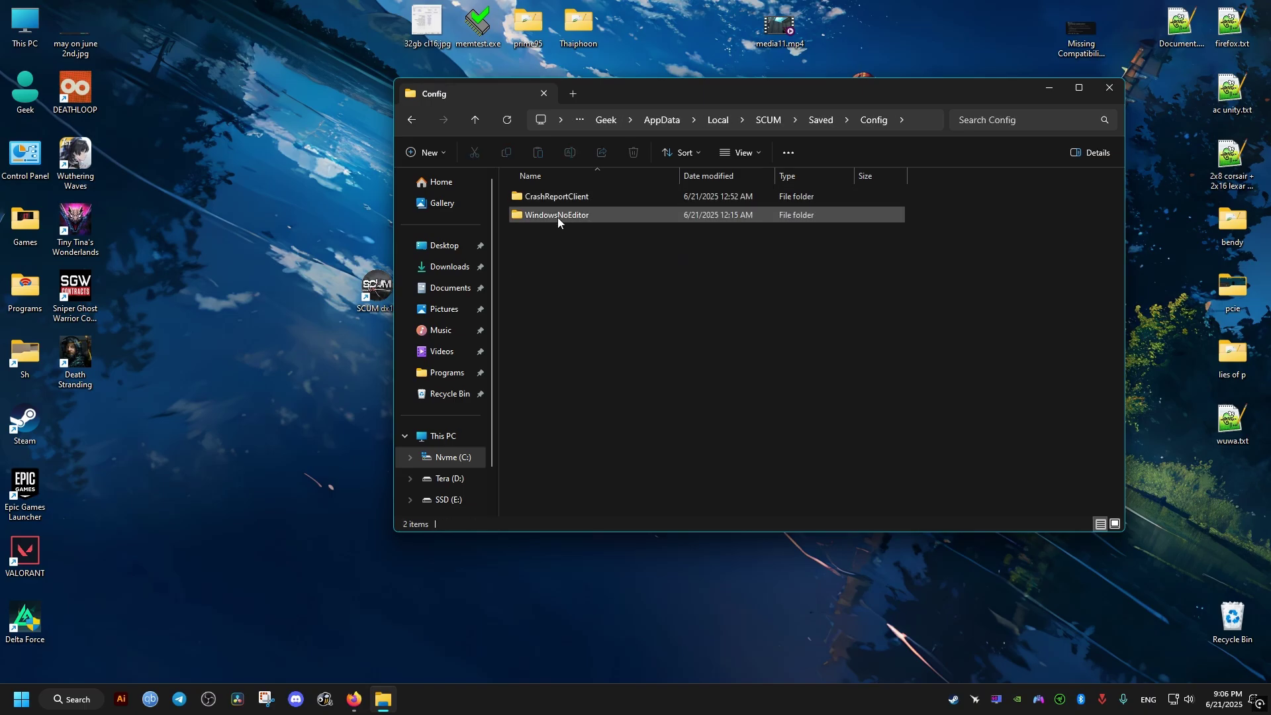
pyautogui.doubleClick(553, 216)
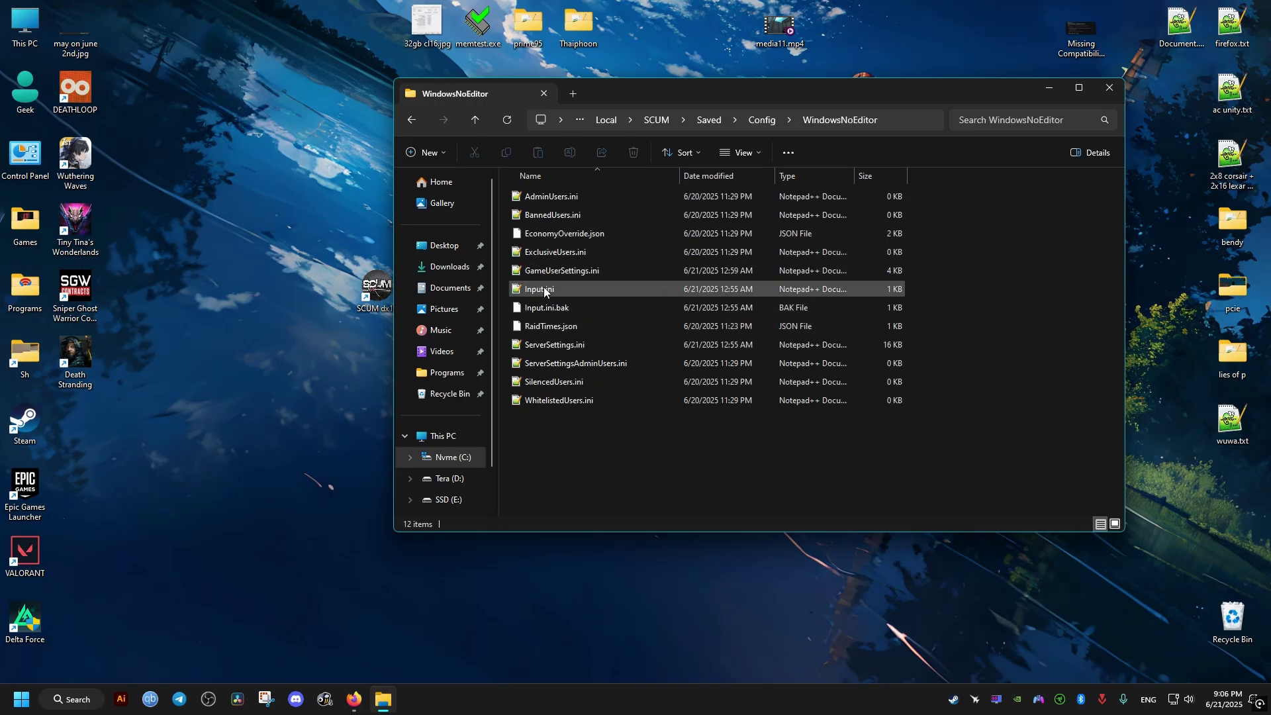
pyautogui.rightClick(531, 272)
pyautogui.click(558, 325)
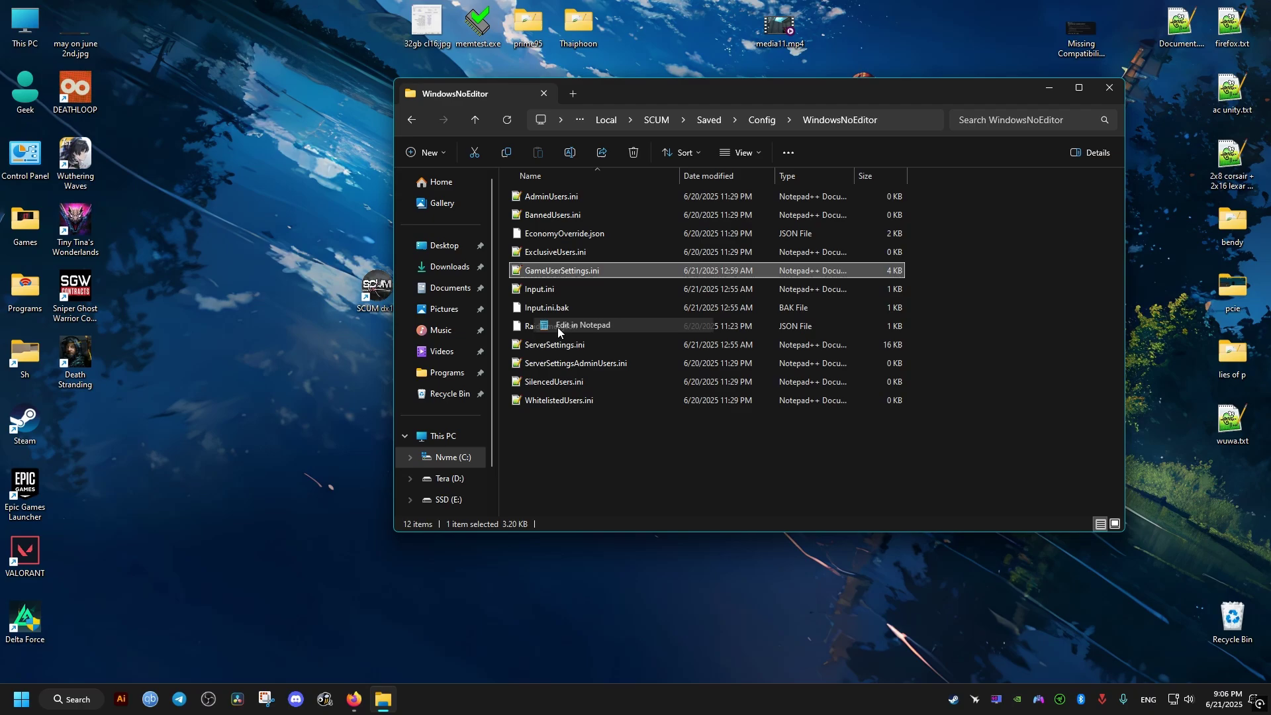
pyautogui.moveTo(1193, 222); pyautogui.dragTo(1201, 529)
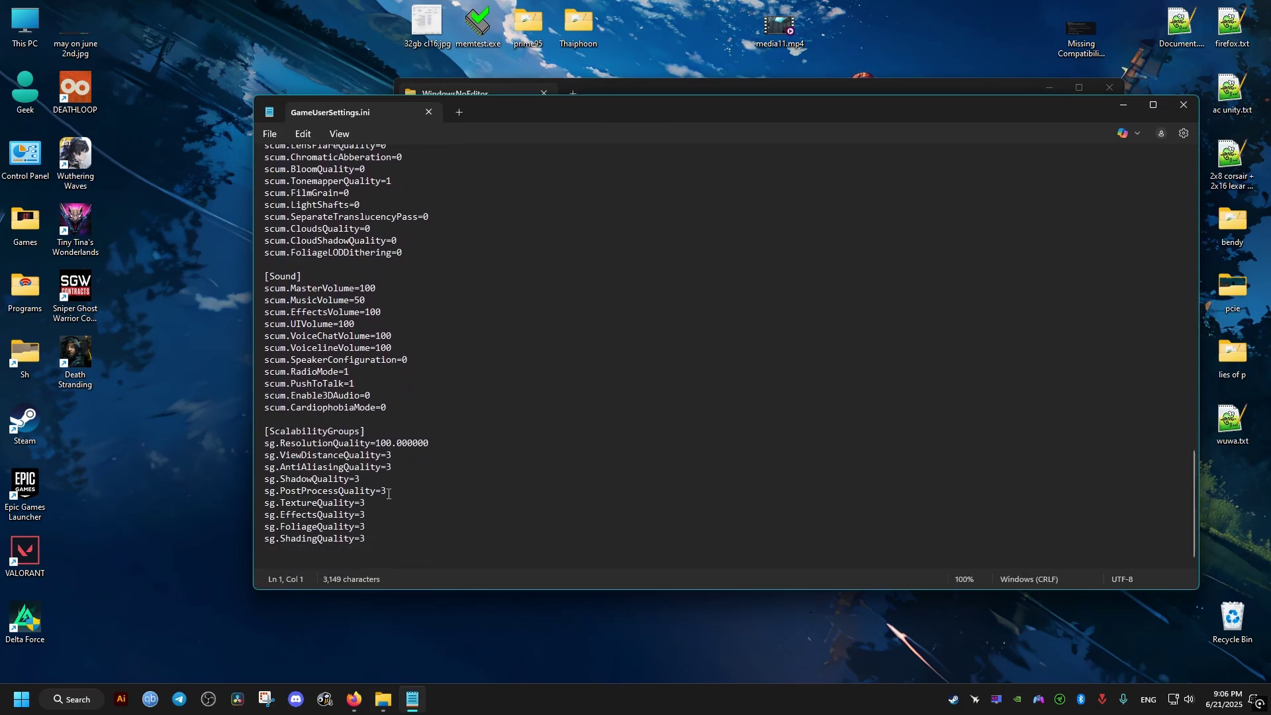
# Step: Change Shading, PostProcess and Shadow quality from 3 to 1, ViewDistanceQuality to 2, and save
pyautogui.click(389, 543)
pyautogui.press('Up')
pyautogui.press('BackSpace')
pyautogui.write('1')
pyautogui.press('Up')
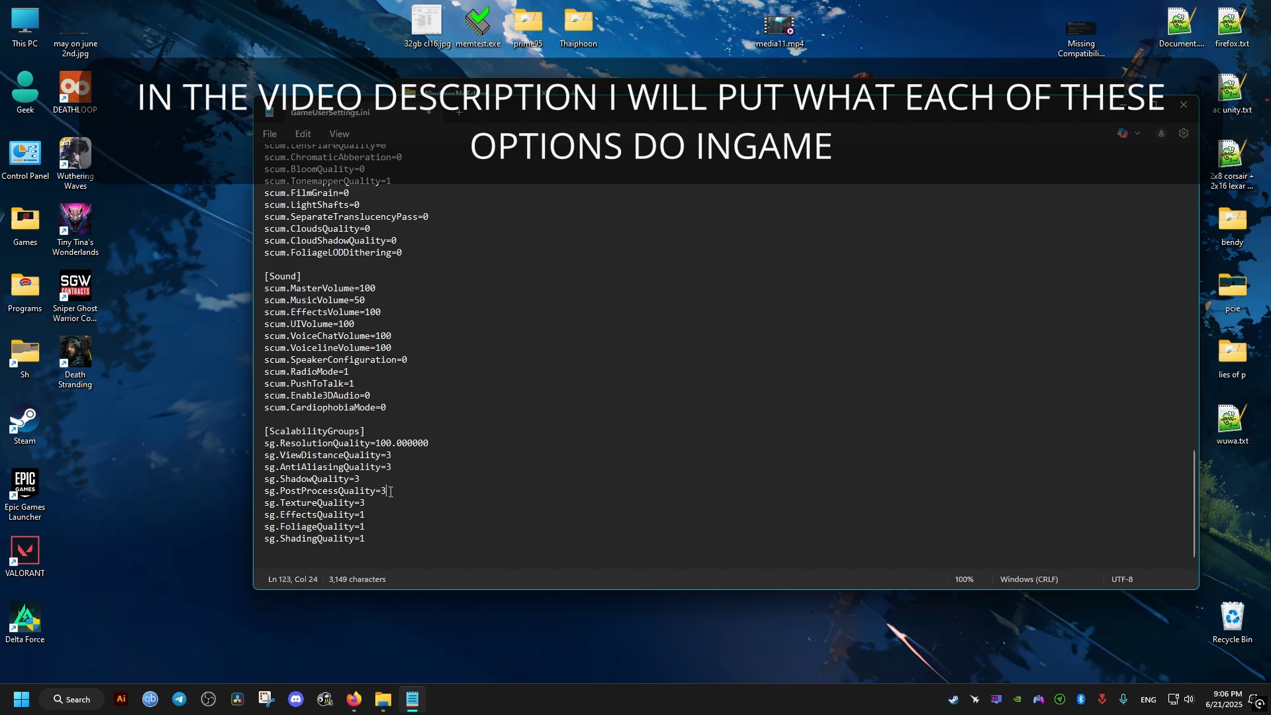
pyautogui.press('BackSpace')
pyautogui.write('1')
pyautogui.click(367, 478)
pyautogui.press('BackSpace')
pyautogui.write('1')
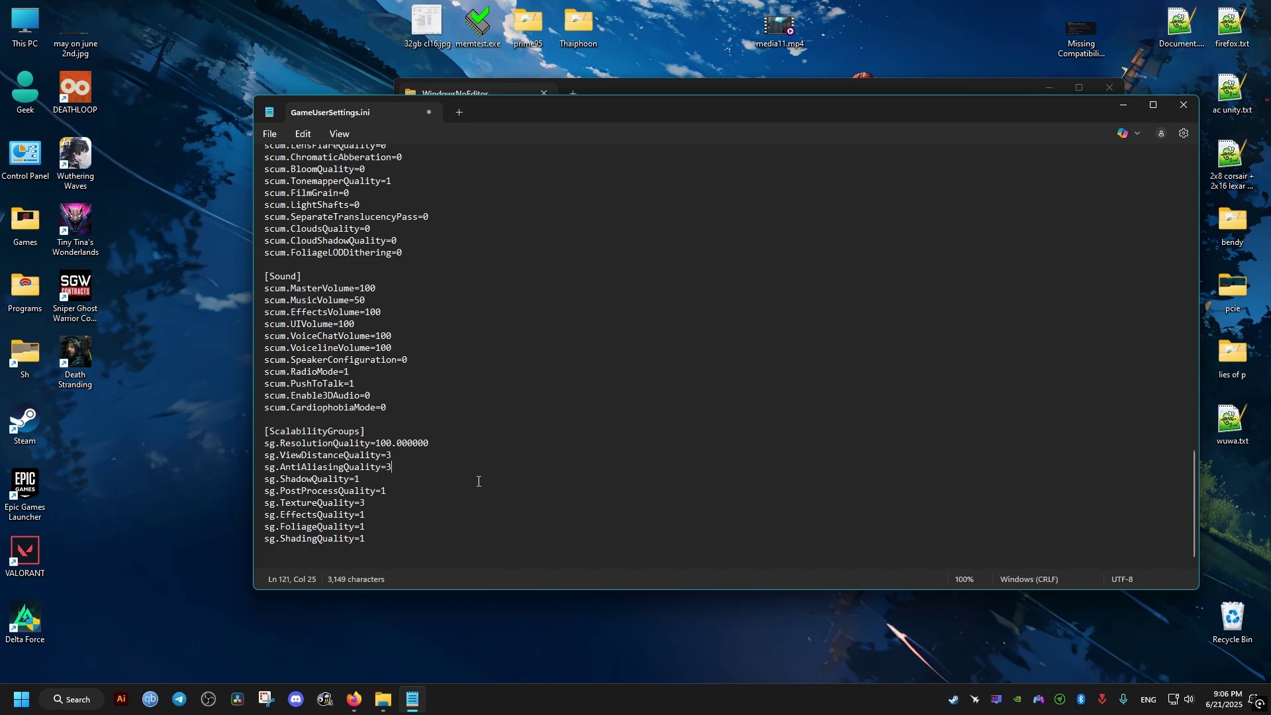
pyautogui.click(395, 454)
pyautogui.click(270, 134)
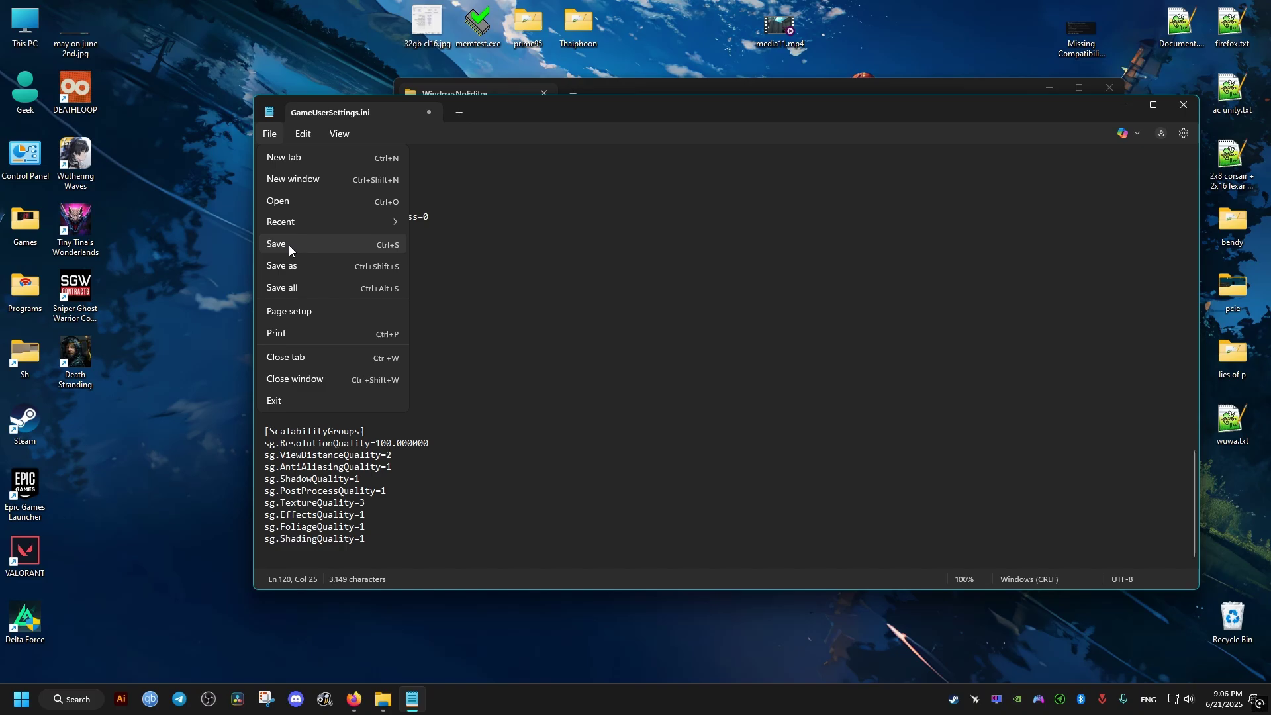